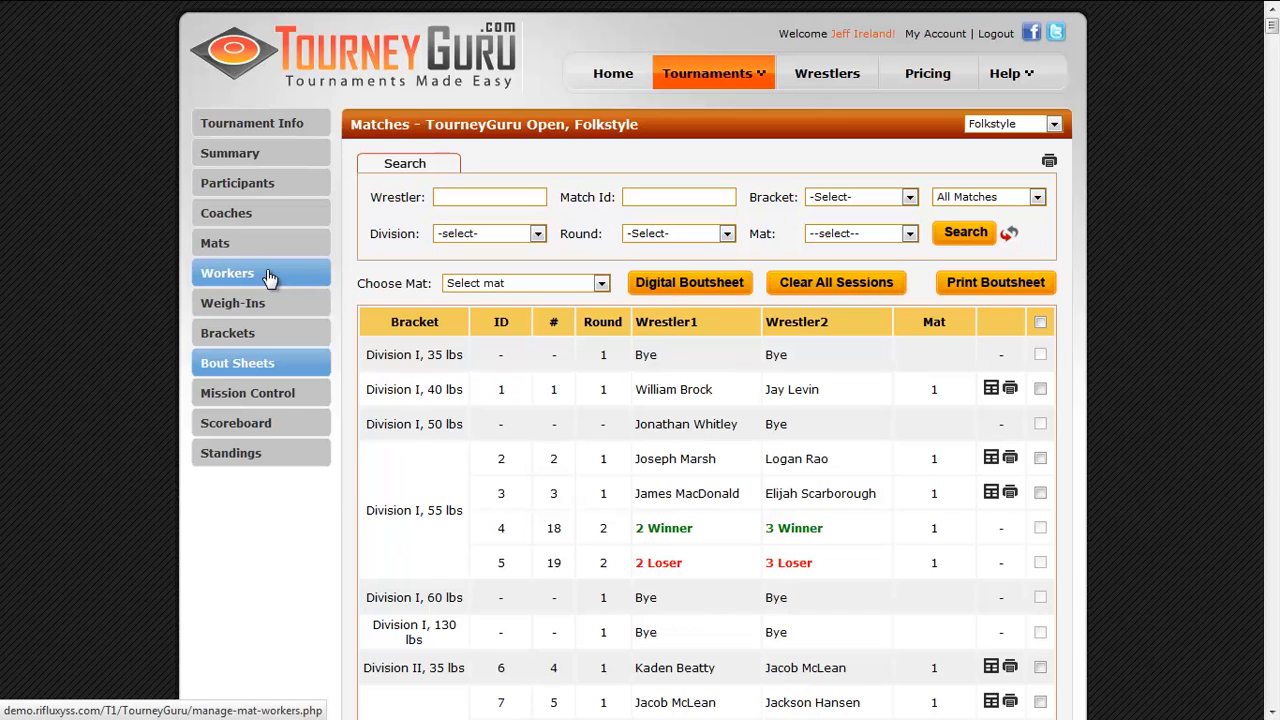
View the tournament's list of worker accounts, and log out of the organizer account.
left_click(268, 277)
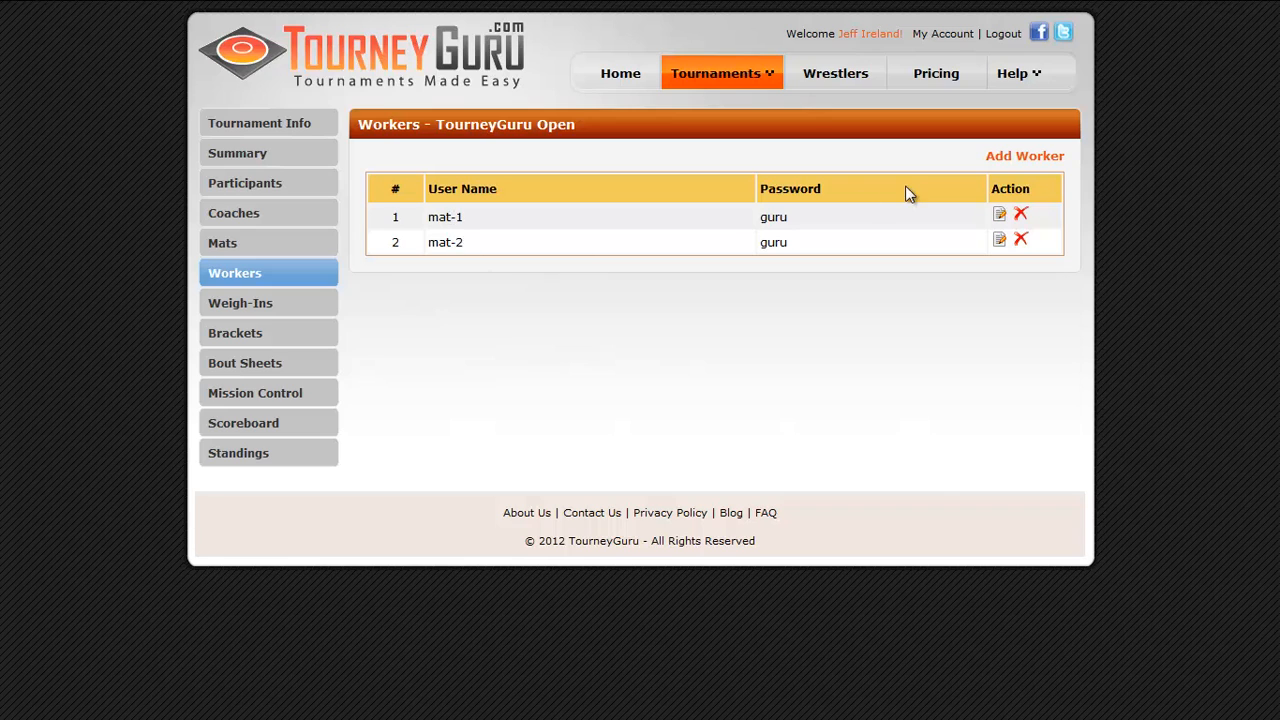
left_click(1003, 35)
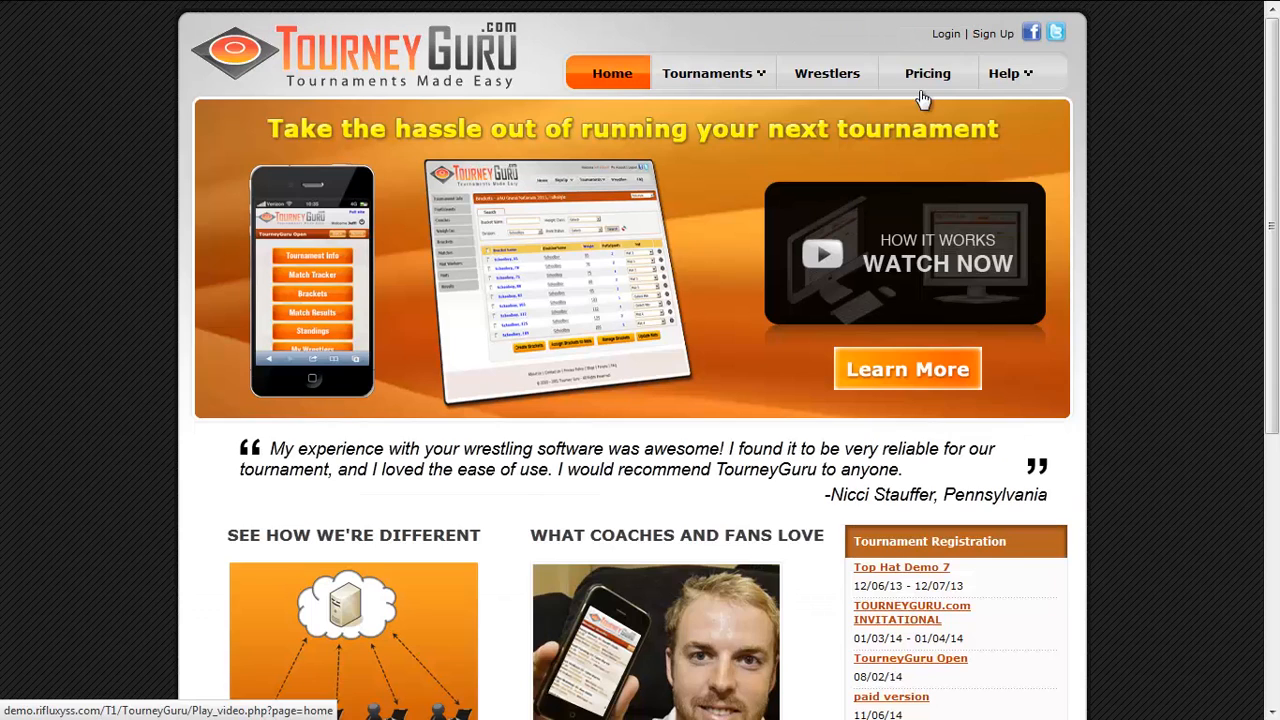
Sign in as worker mat-2 with the account password, and dismiss the offer to remember the password.
left_click(945, 34)
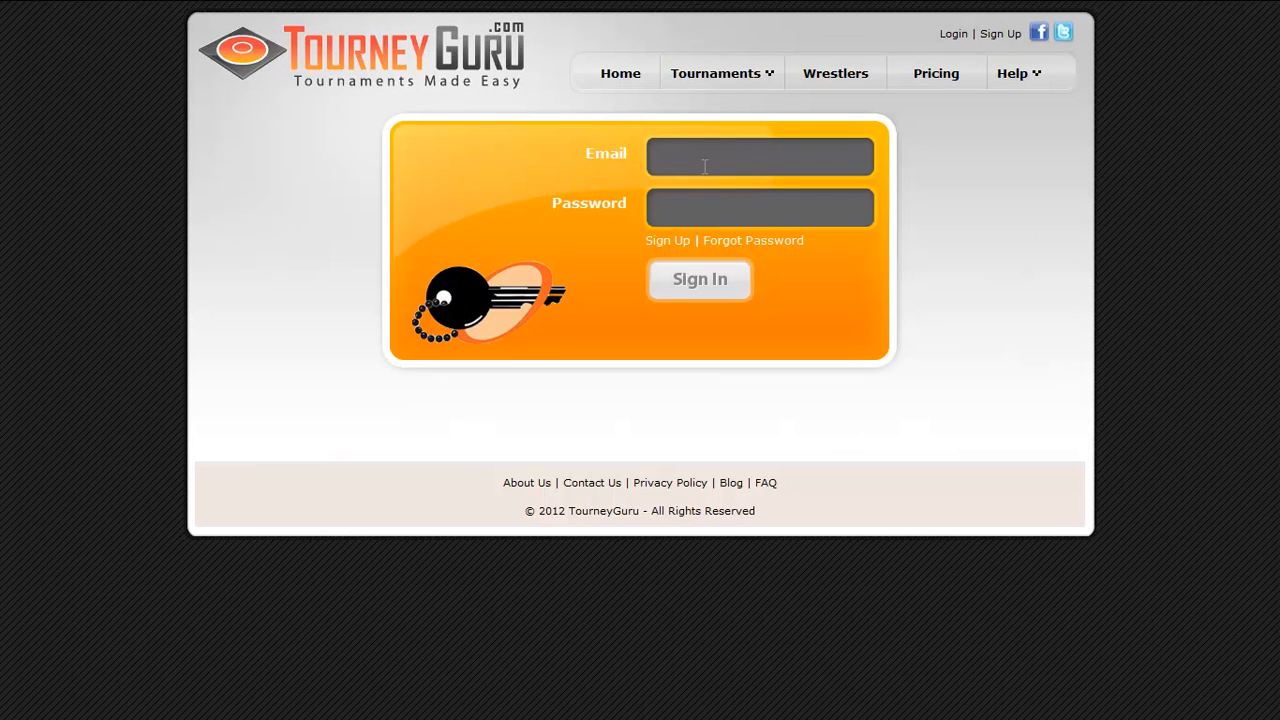
type("mat-2")
left_click_drag(690, 158, 650, 160)
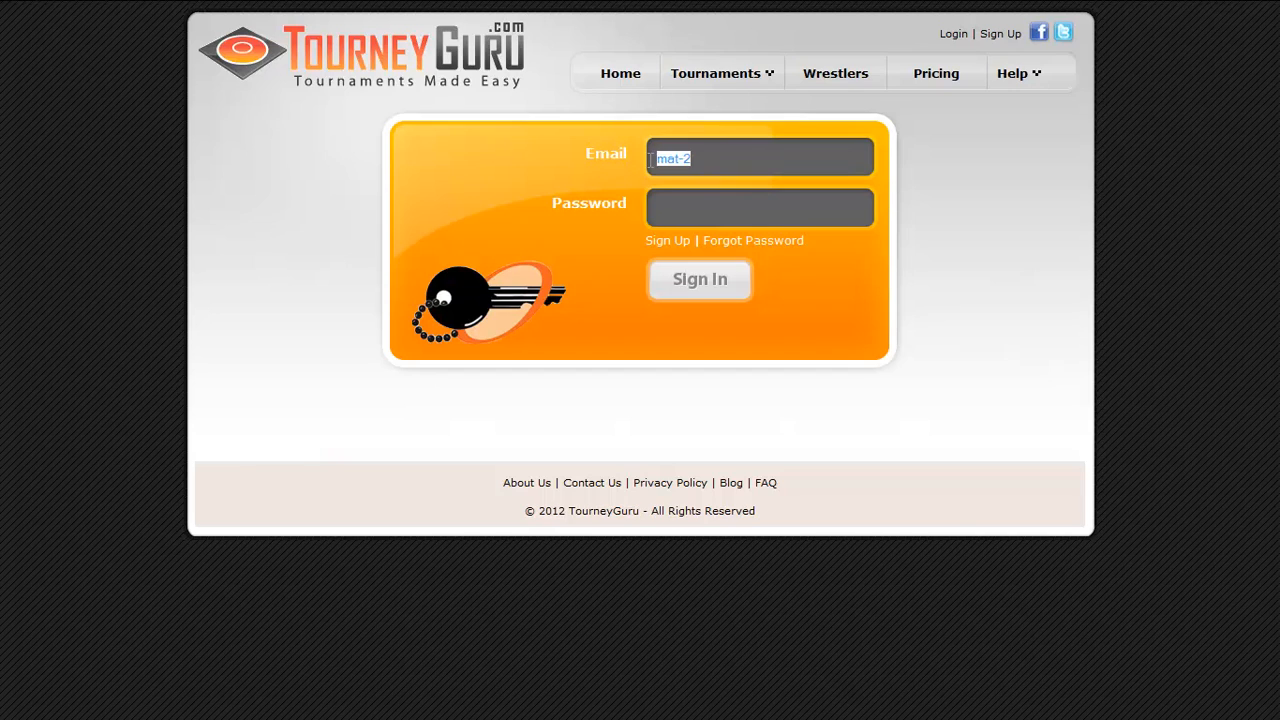
left_click(677, 211)
type("****")
key("Return")
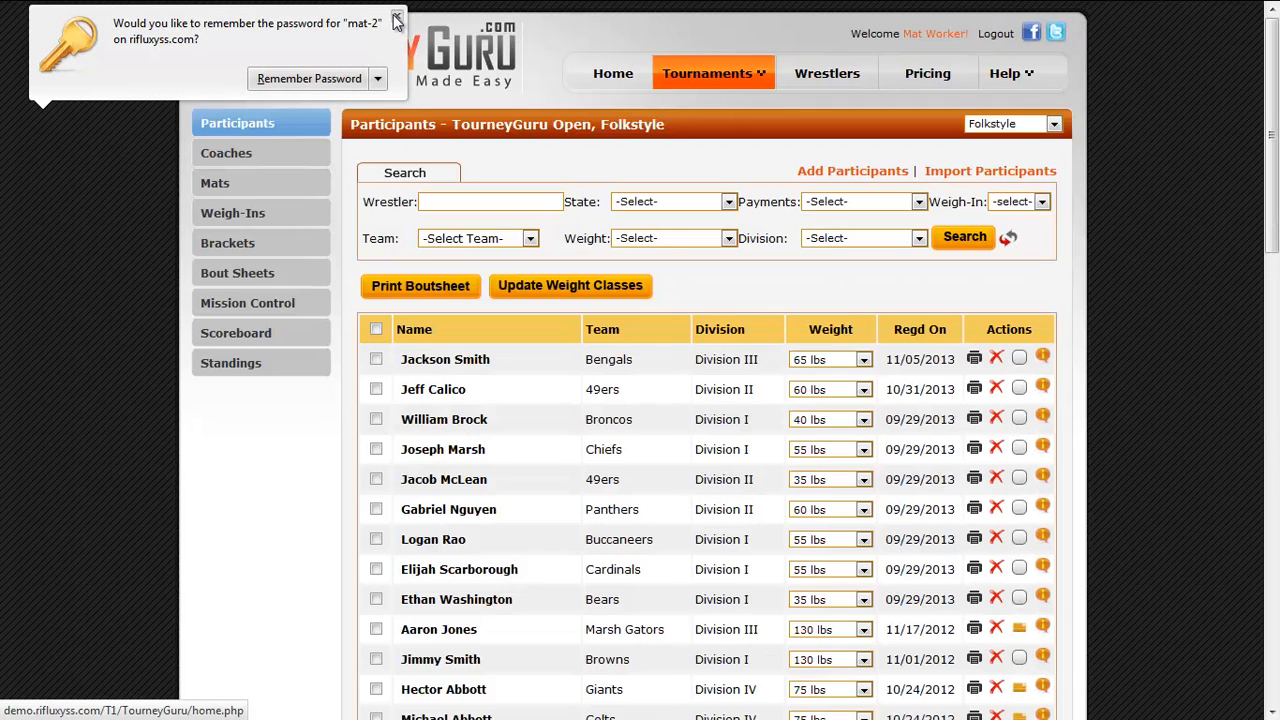
left_click(397, 16)
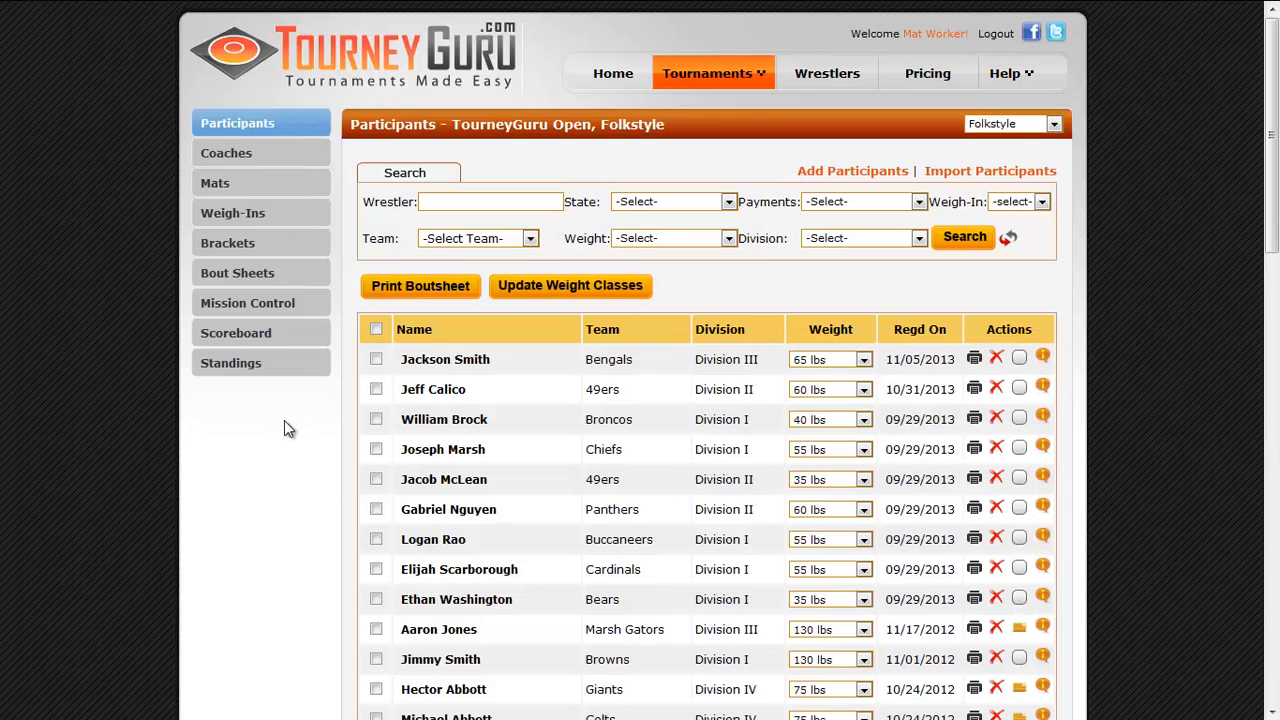
Choose mat 2 for the tournament's bout sheets and open its digital boutsheet.
left_click(282, 278)
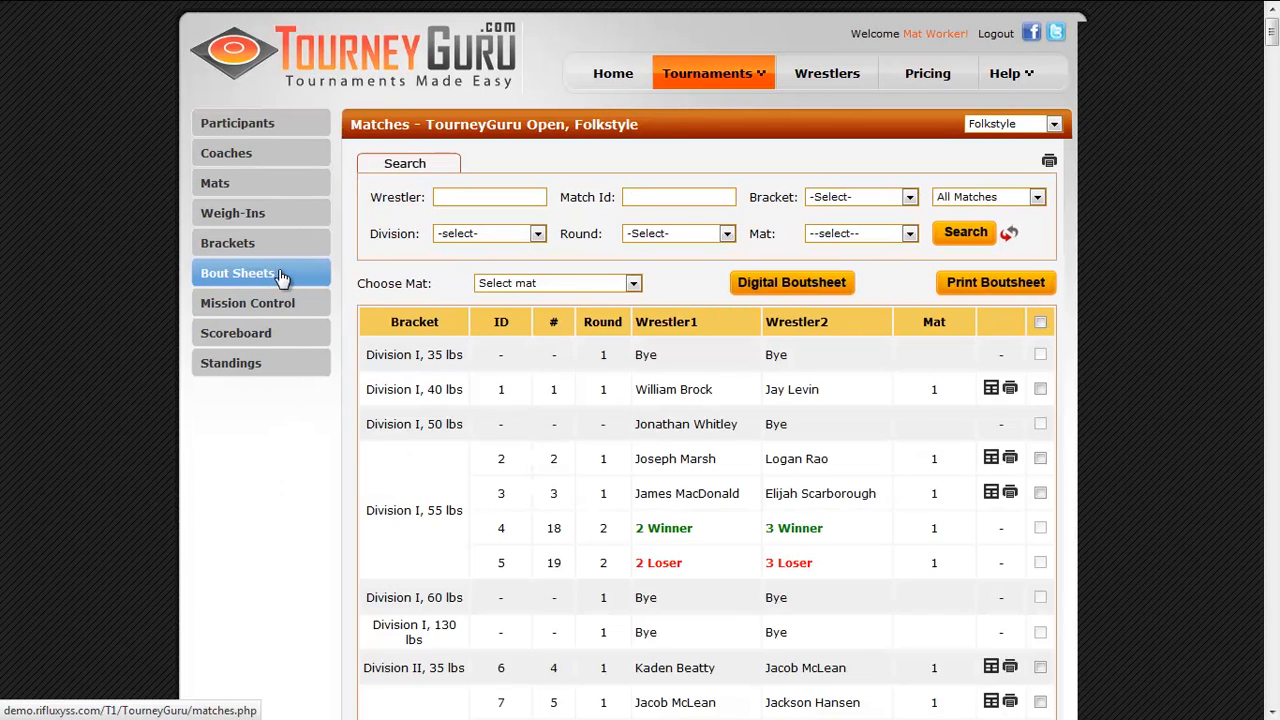
left_click(634, 285)
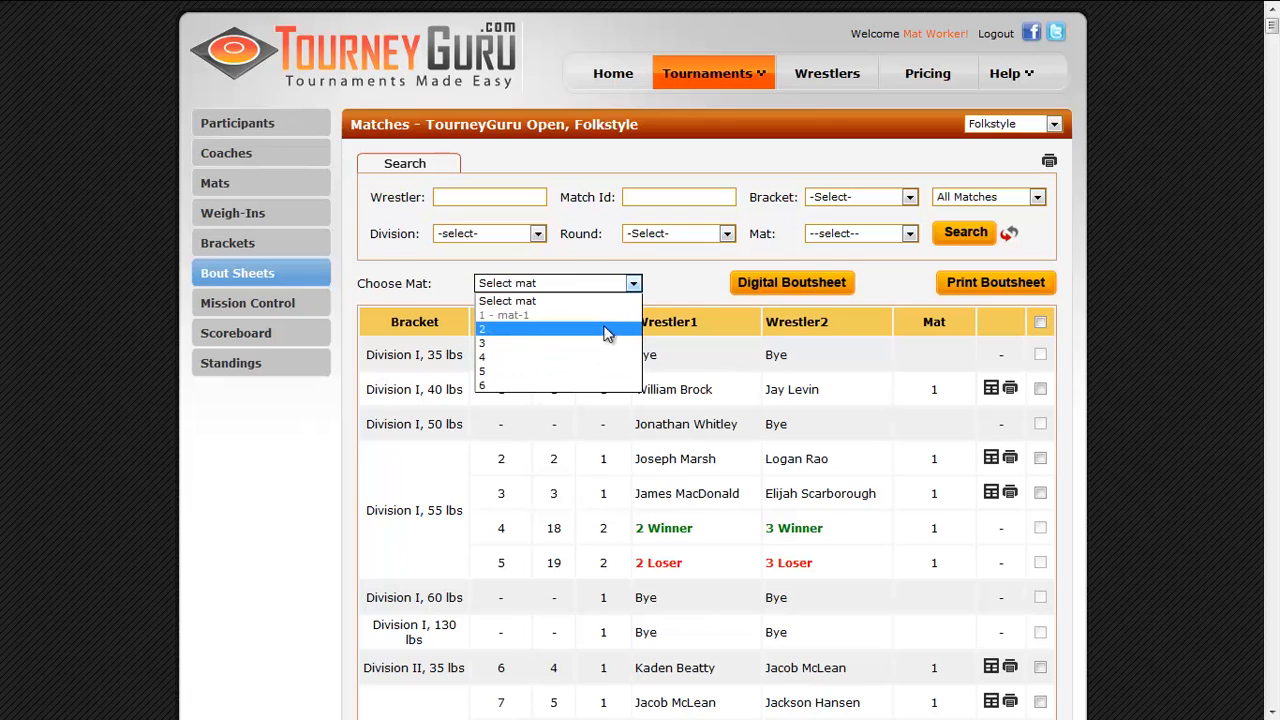
left_click(519, 334)
left_click(788, 282)
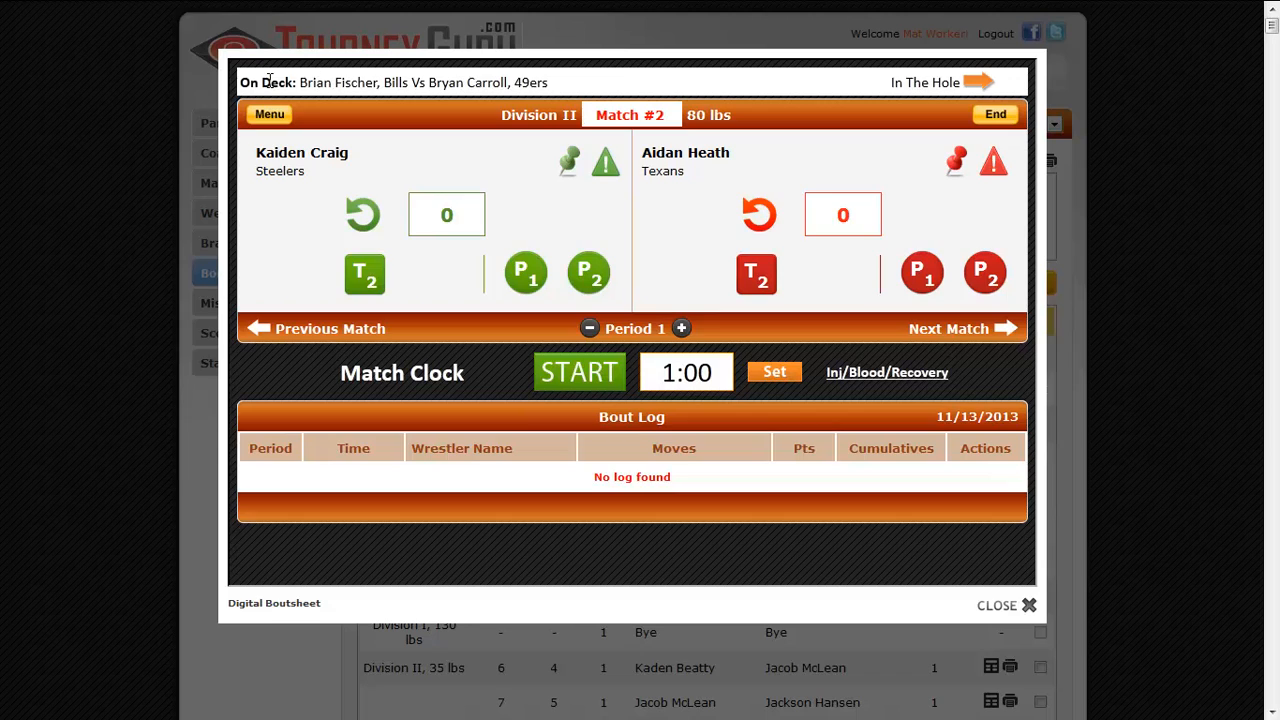
Check the In The Hole pairing, and swap the two wrestlers' sides in match #2.
left_click(978, 82)
left_click(979, 82)
left_click(269, 116)
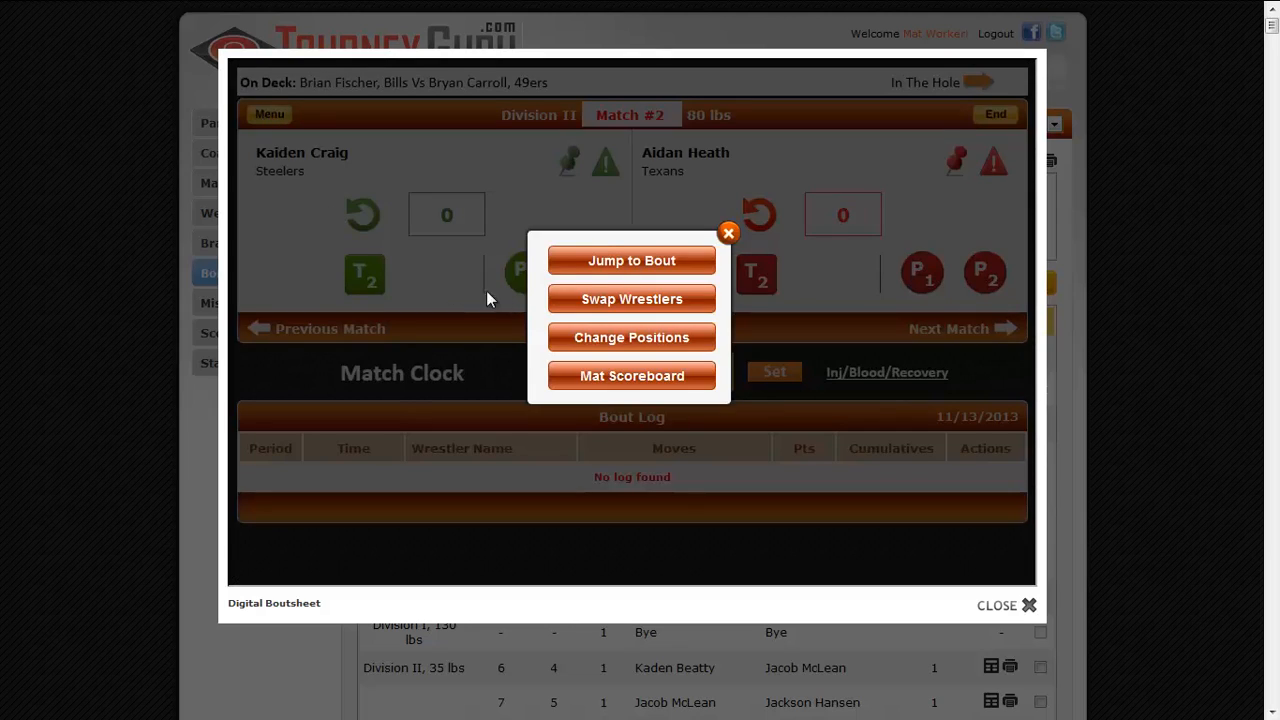
left_click(636, 262)
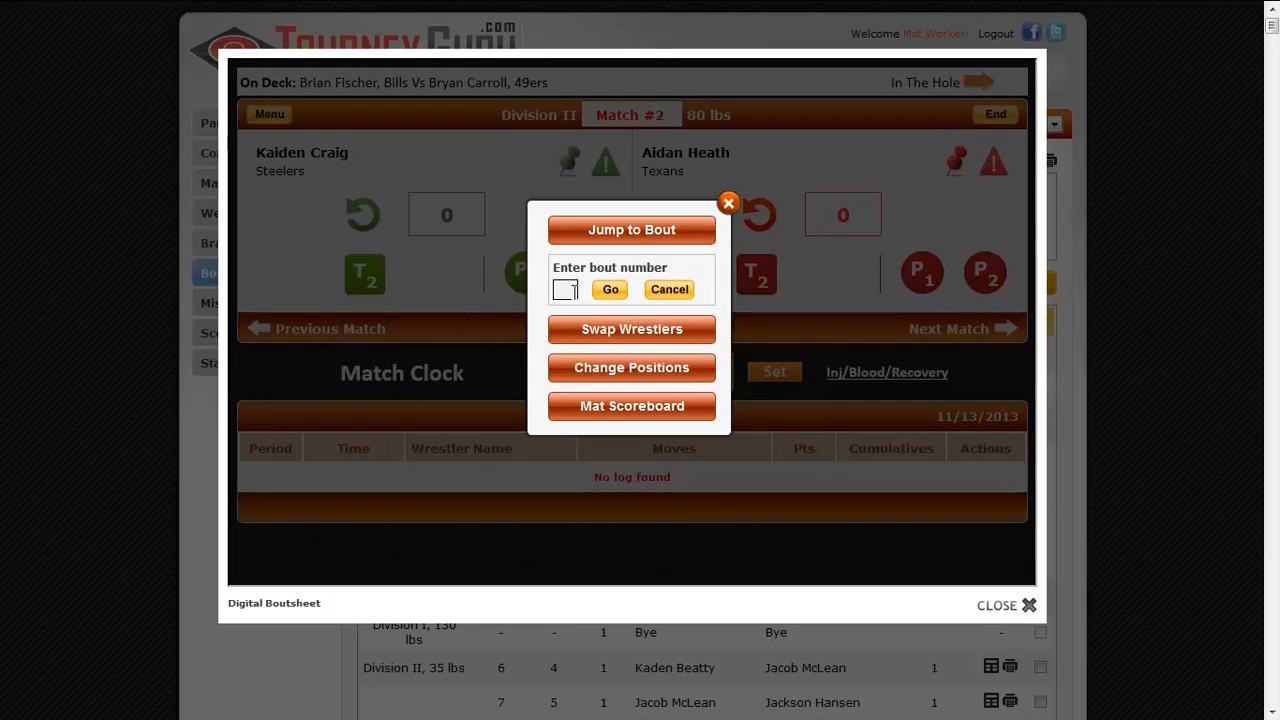
left_click(566, 290)
left_click(652, 330)
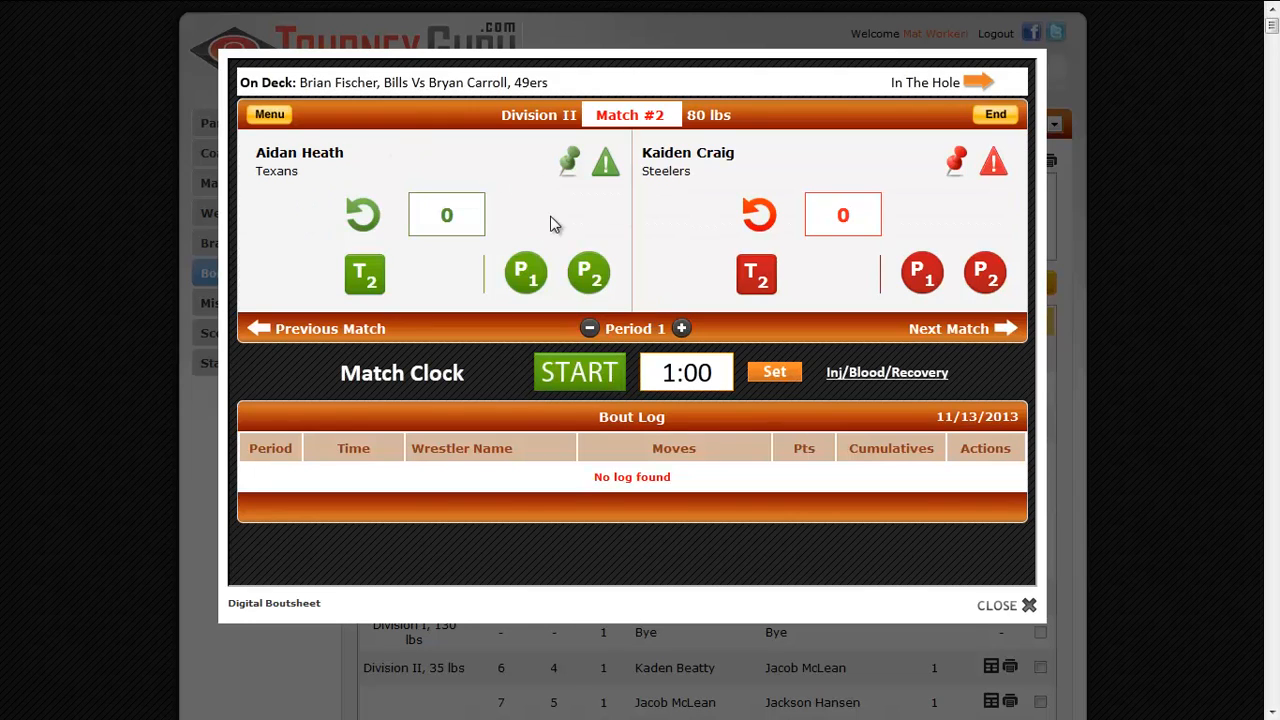
Start the period 1 clock and score a Steelers takedown, a Texans escape, a Texans takedown and a Steelers reversal.
left_click(270, 115)
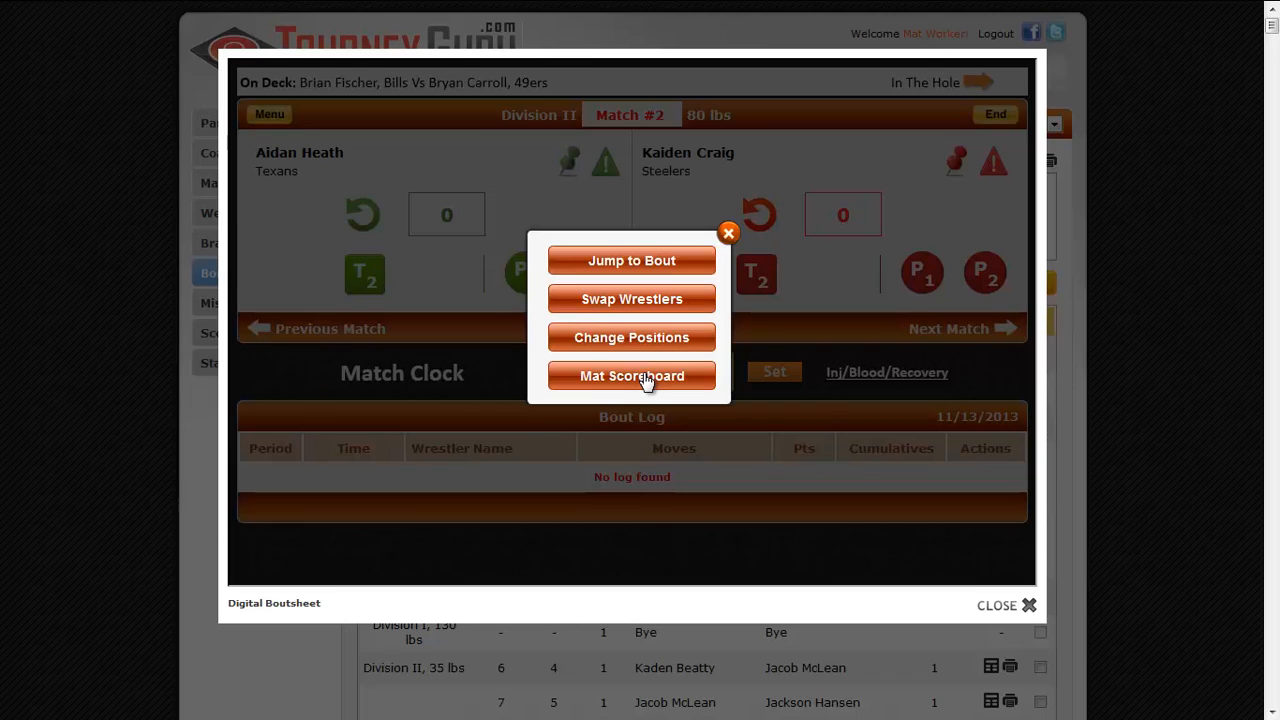
left_click(729, 235)
left_click(602, 378)
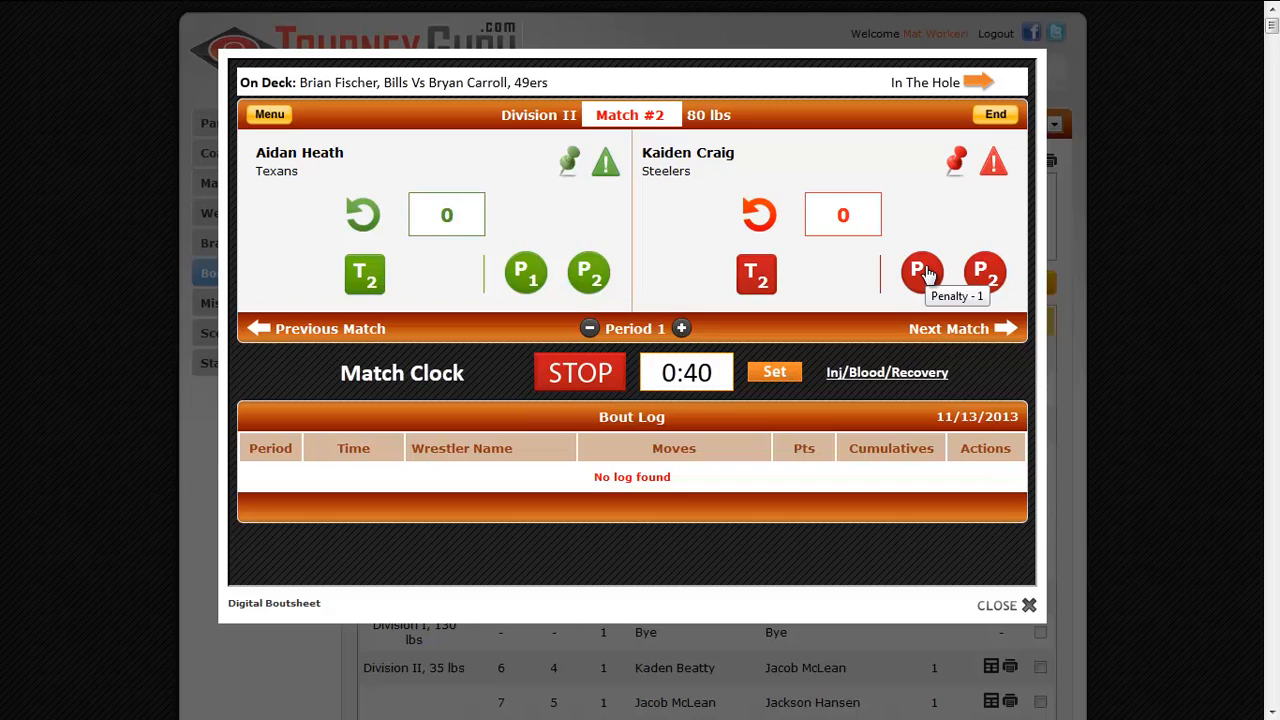
left_click(757, 274)
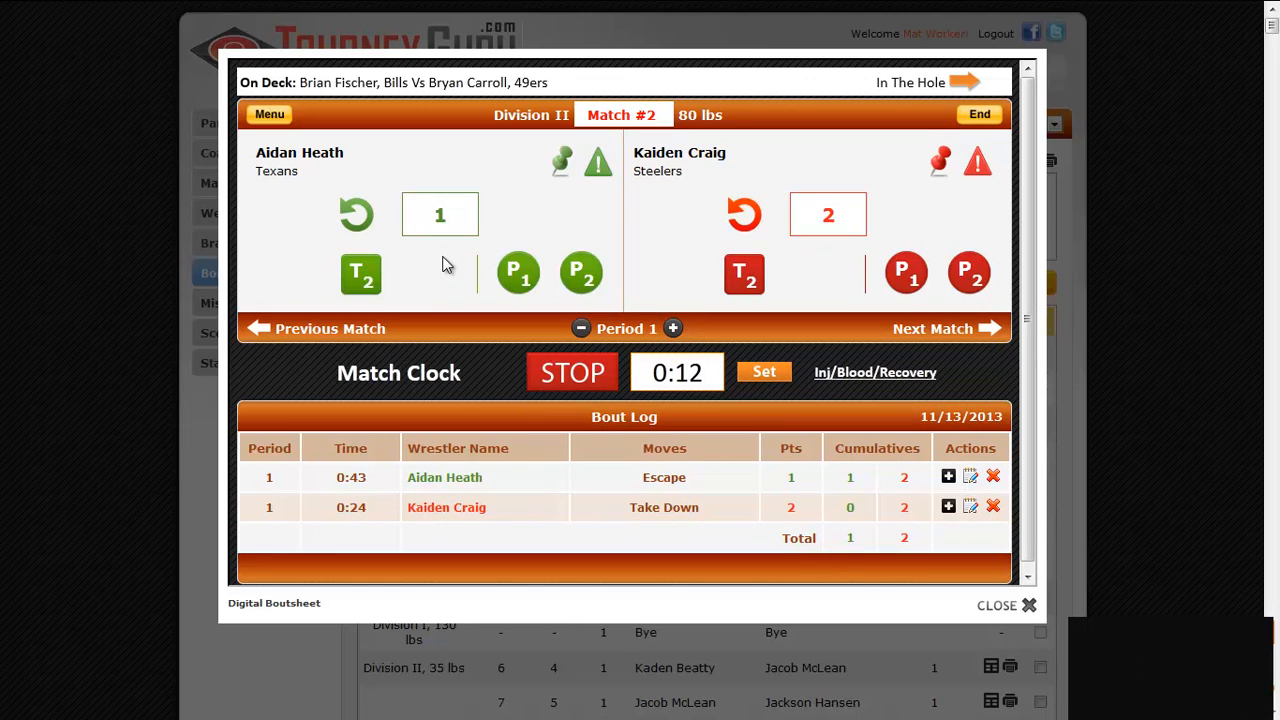
left_click(361, 275)
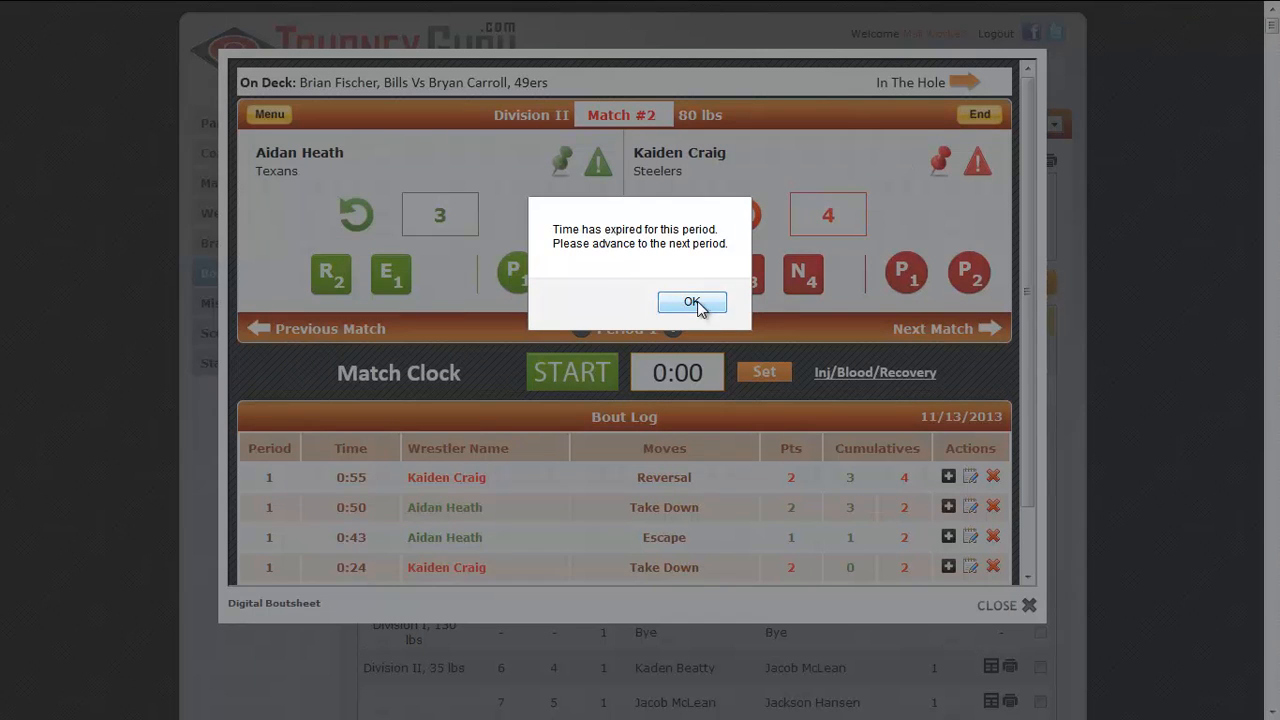
Advance the match to period 2, with the Texans wrestler deferring the choice and the Steelers wrestler choosing Down.
left_click(696, 300)
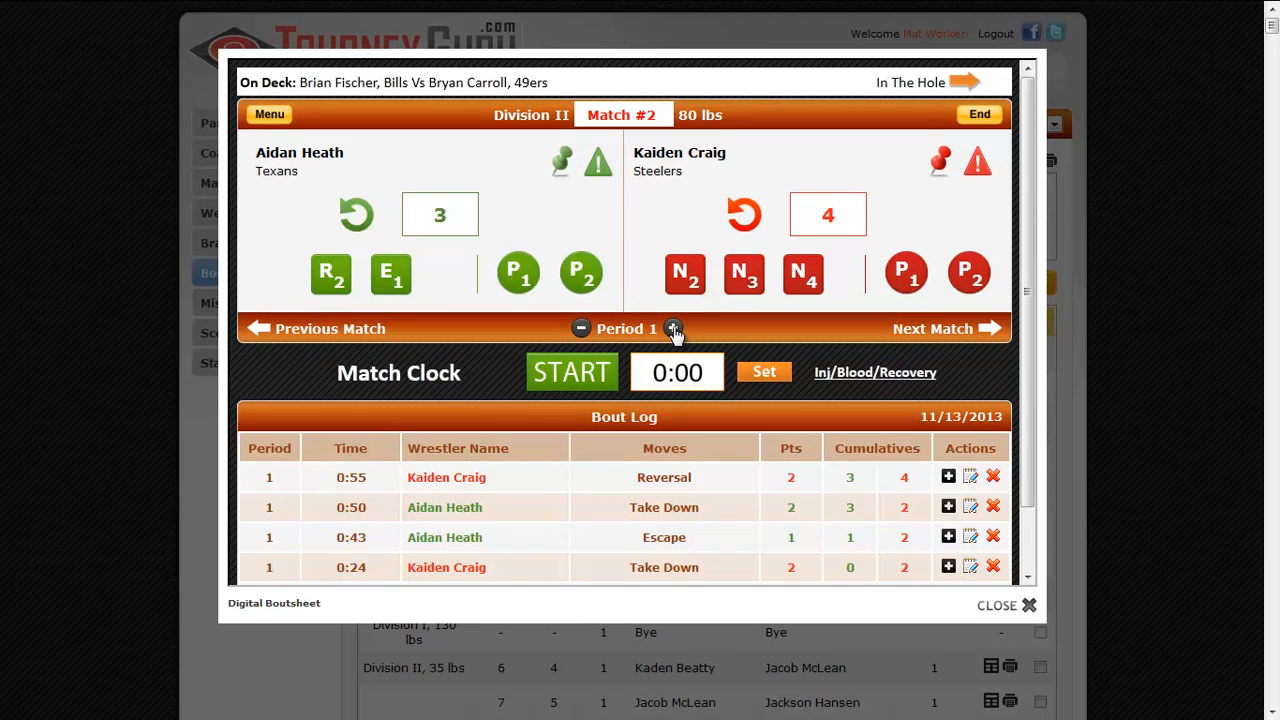
left_click(674, 329)
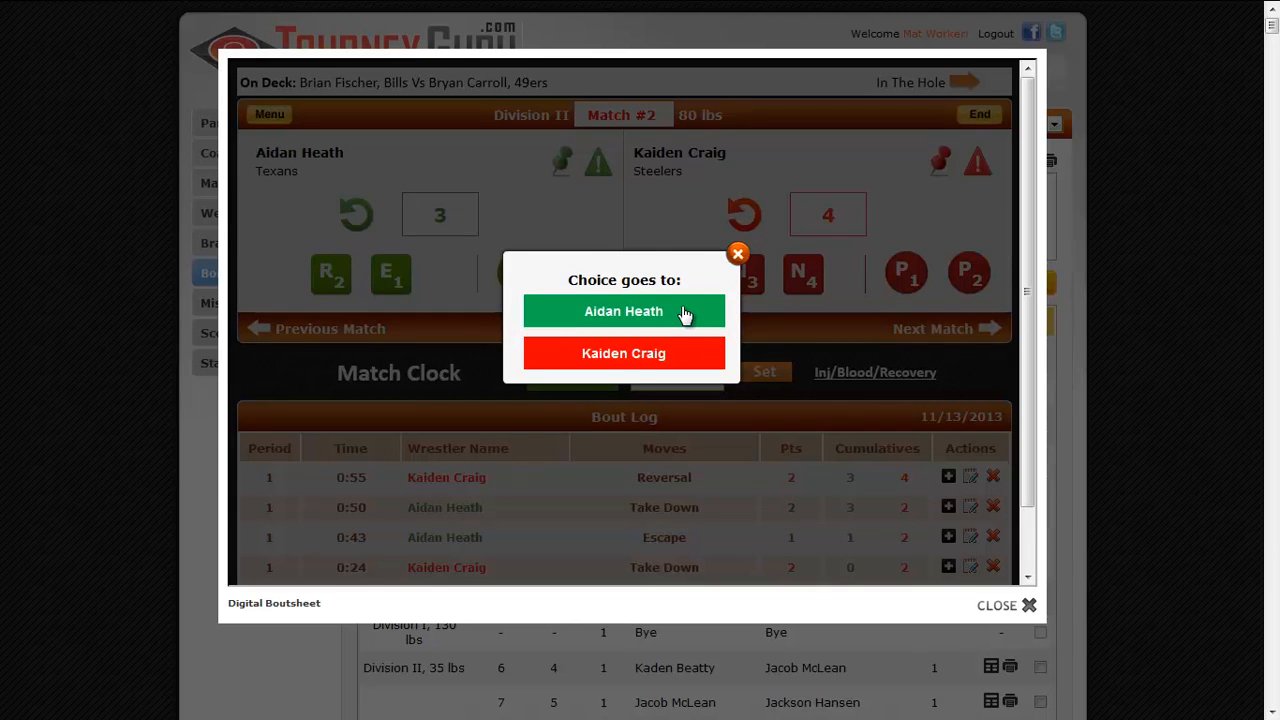
left_click(685, 316)
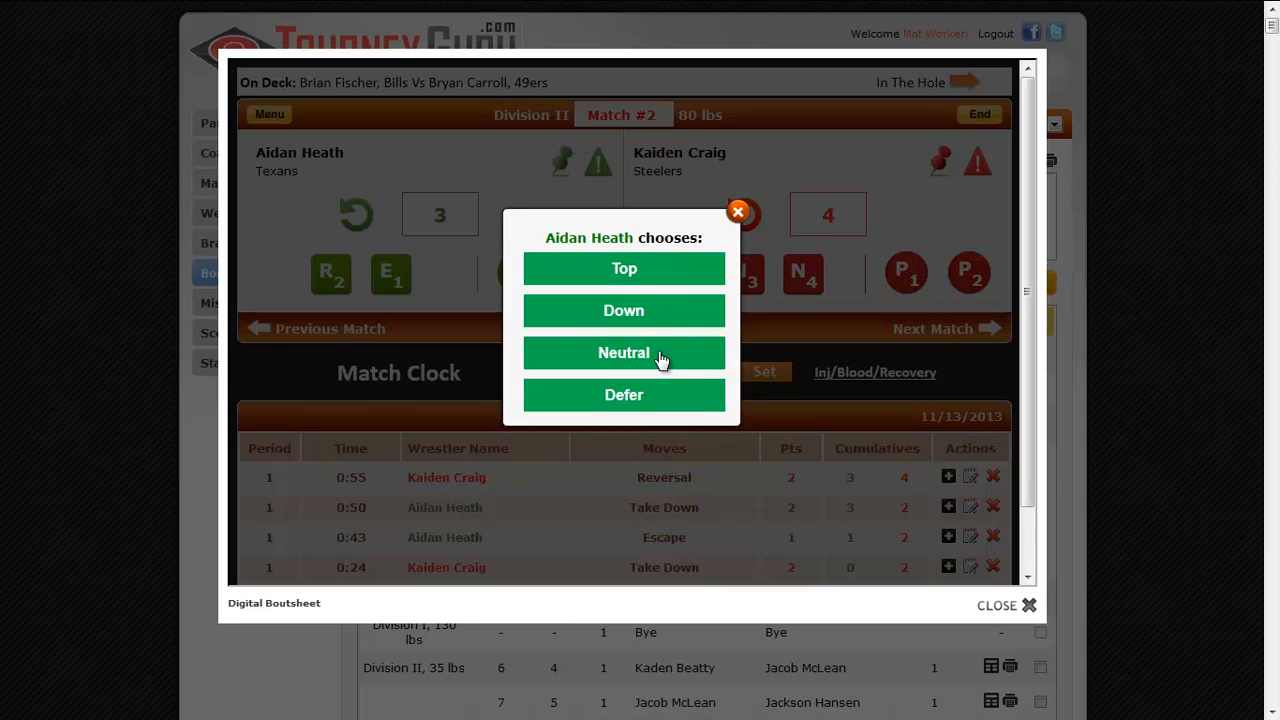
left_click(667, 399)
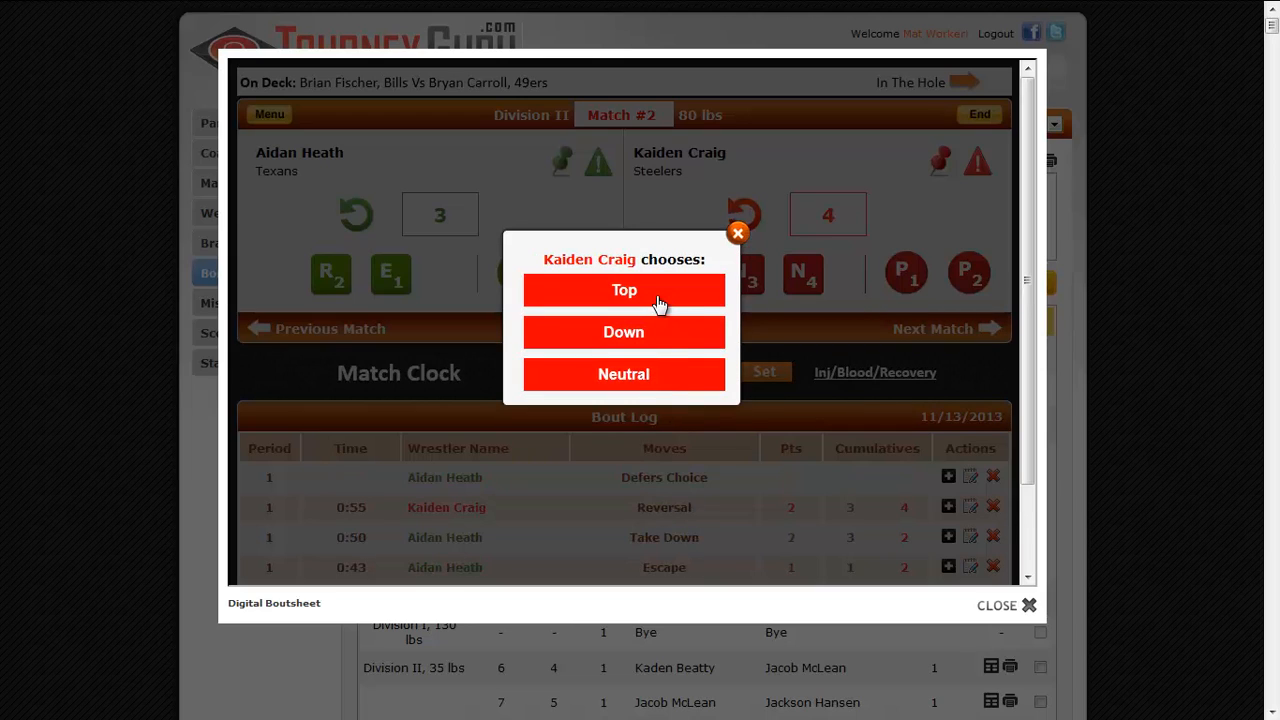
left_click(664, 334)
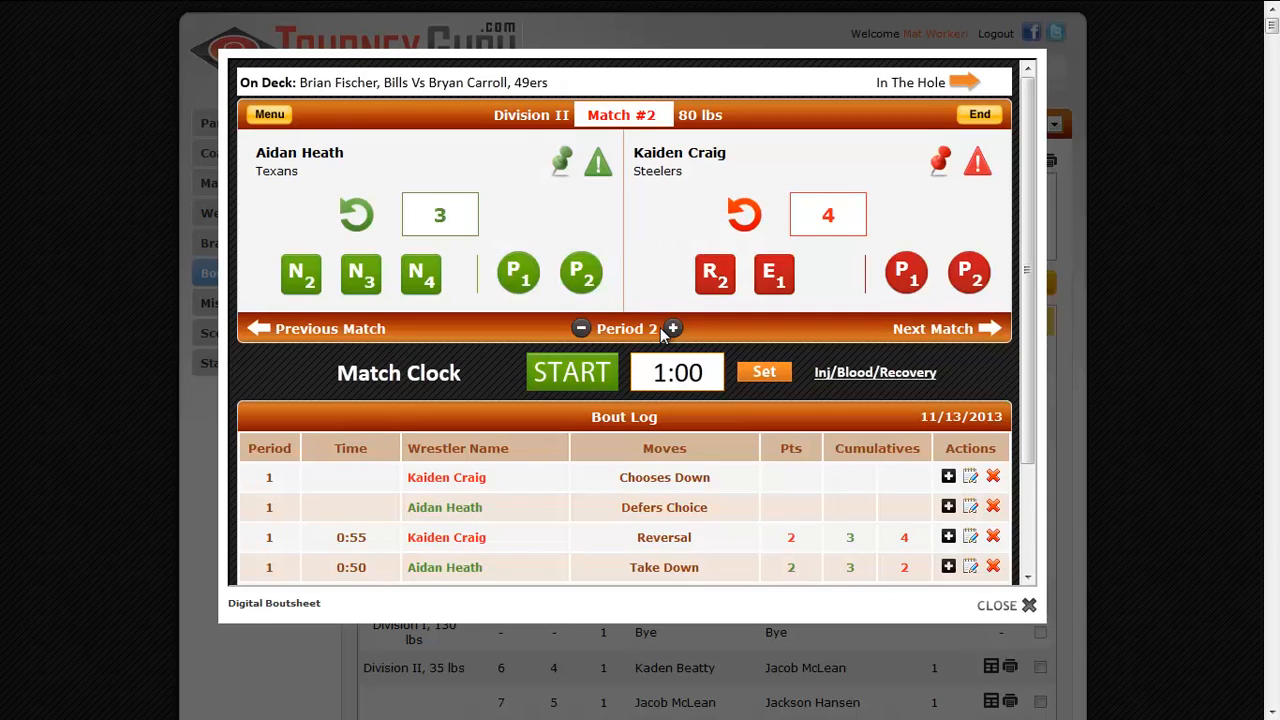
Start the period 2 clock and record a Stalling (Warning) for the Texans wrestler and a one-point Stalling penalty entry for the Steelers wrestler.
left_click(581, 372)
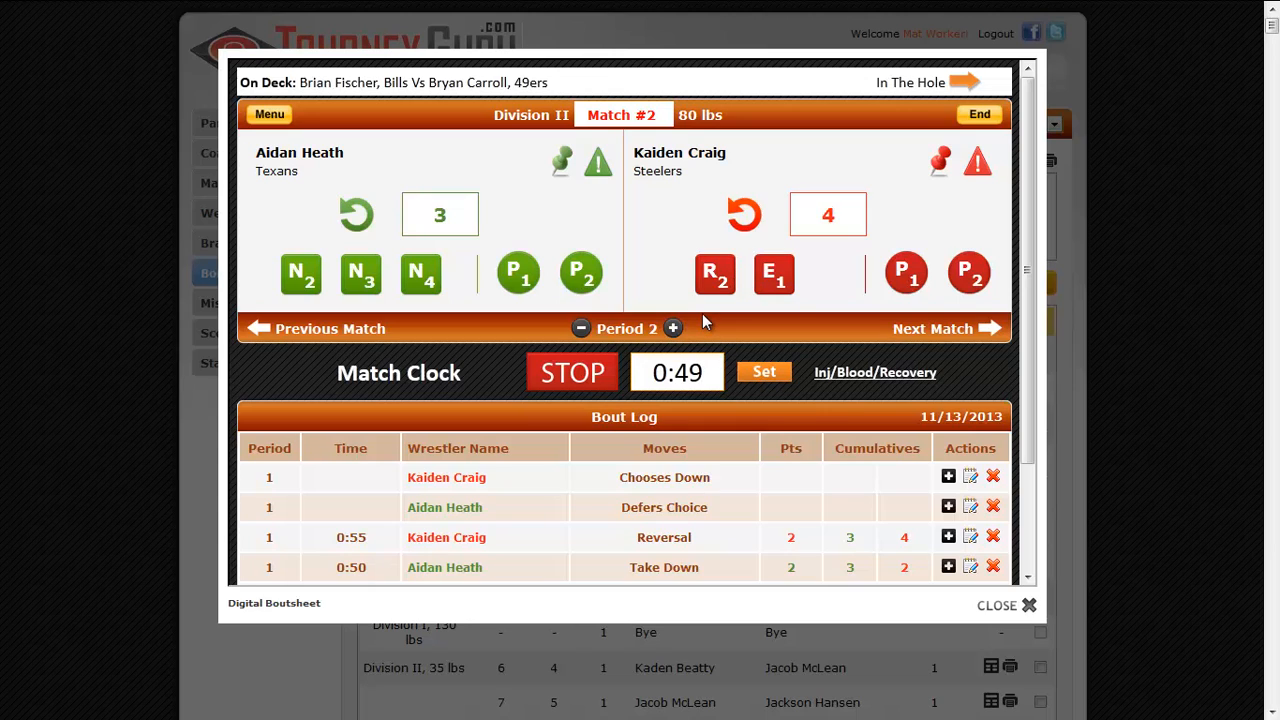
left_click(600, 172)
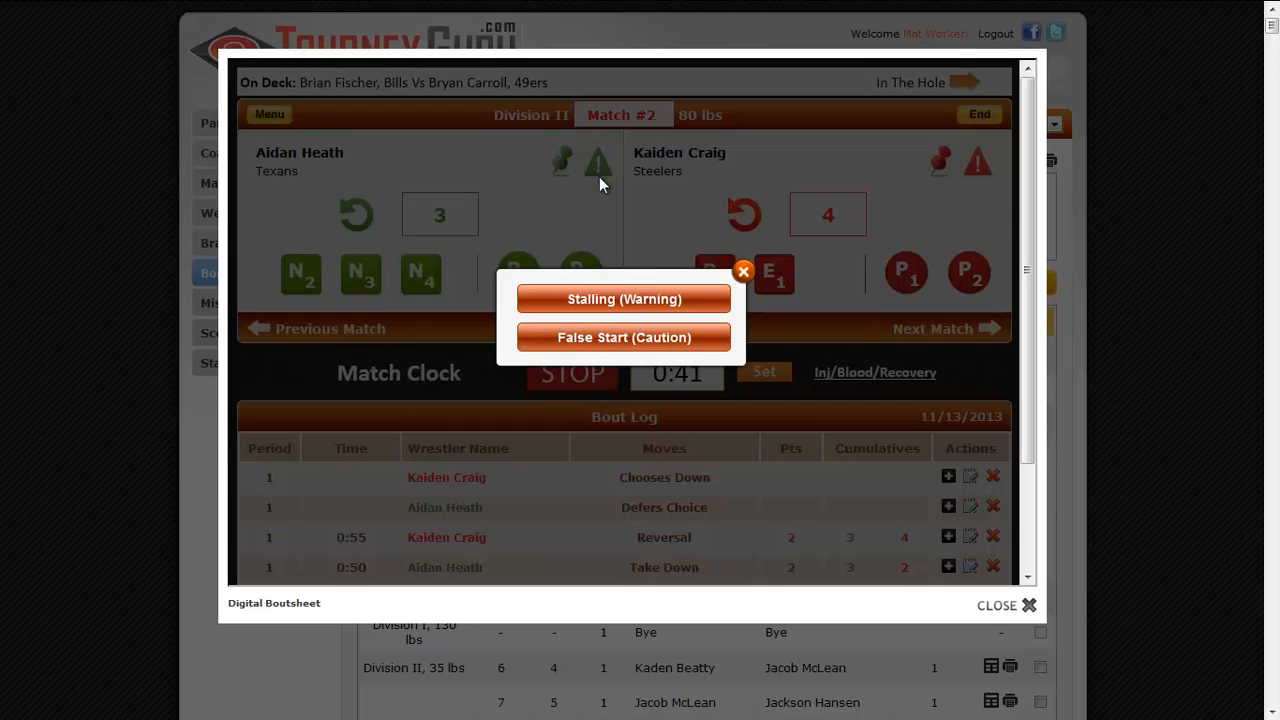
left_click(632, 301)
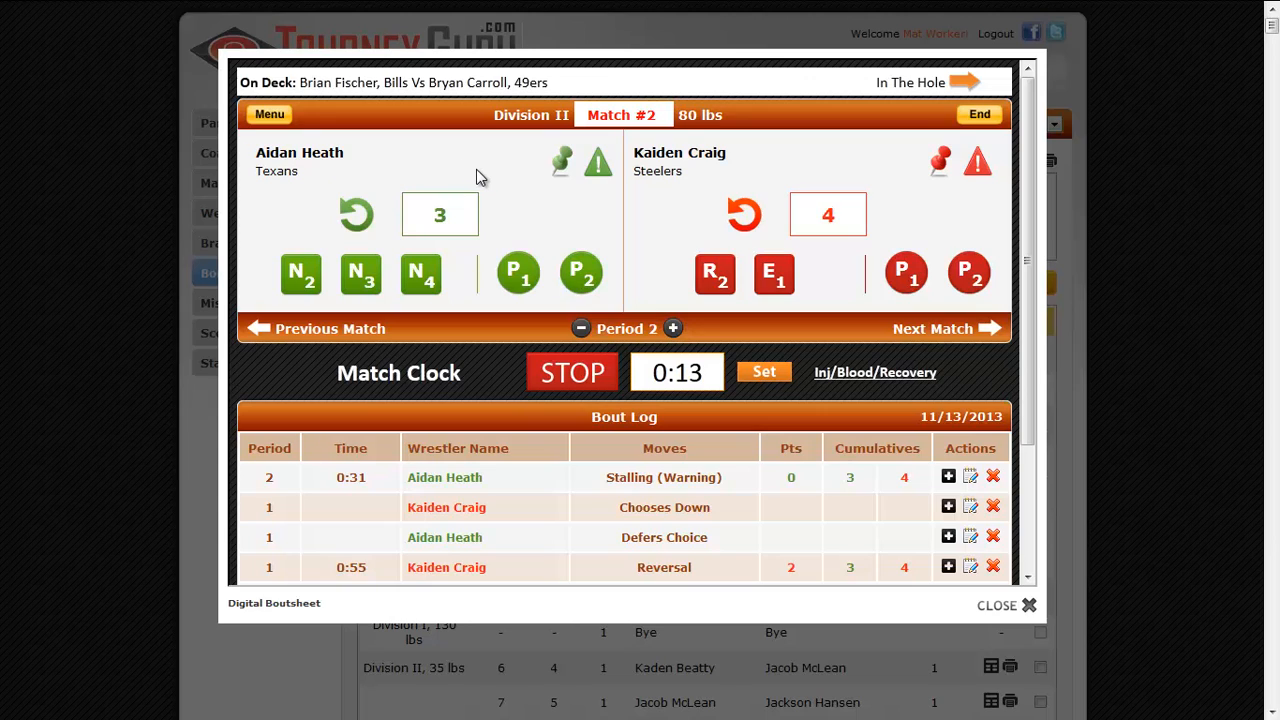
left_click(905, 272)
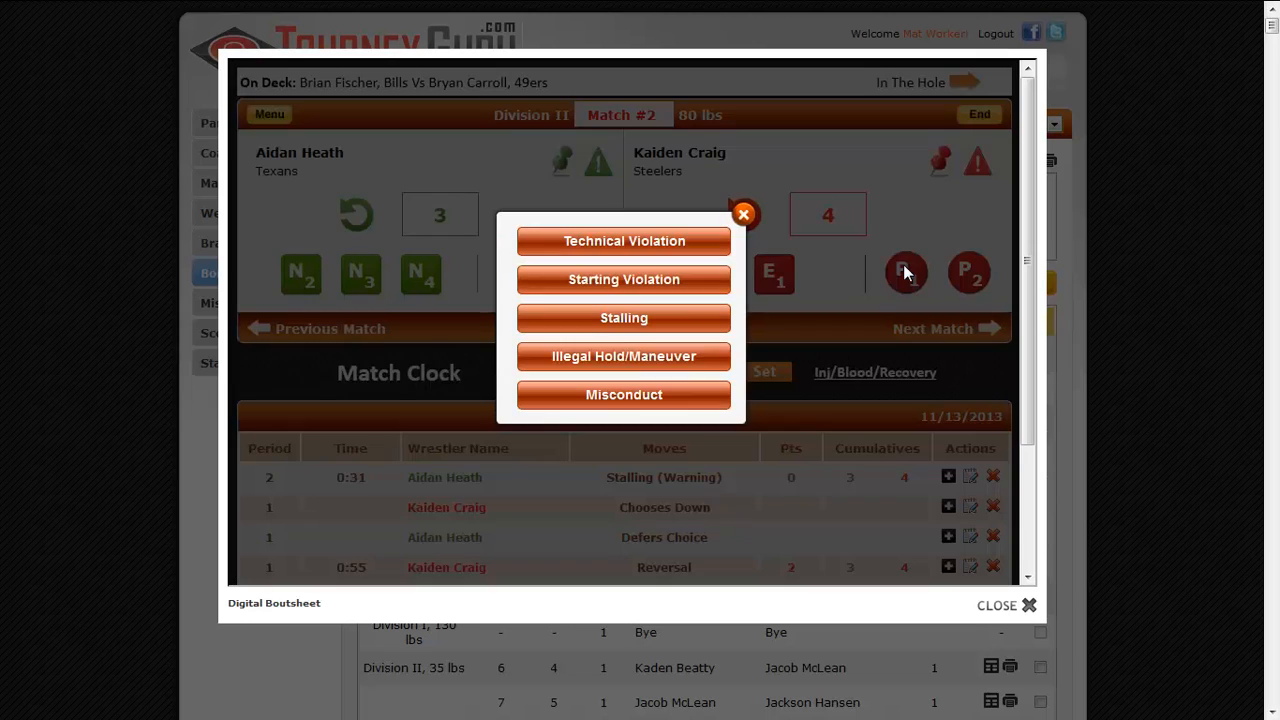
left_click(624, 318)
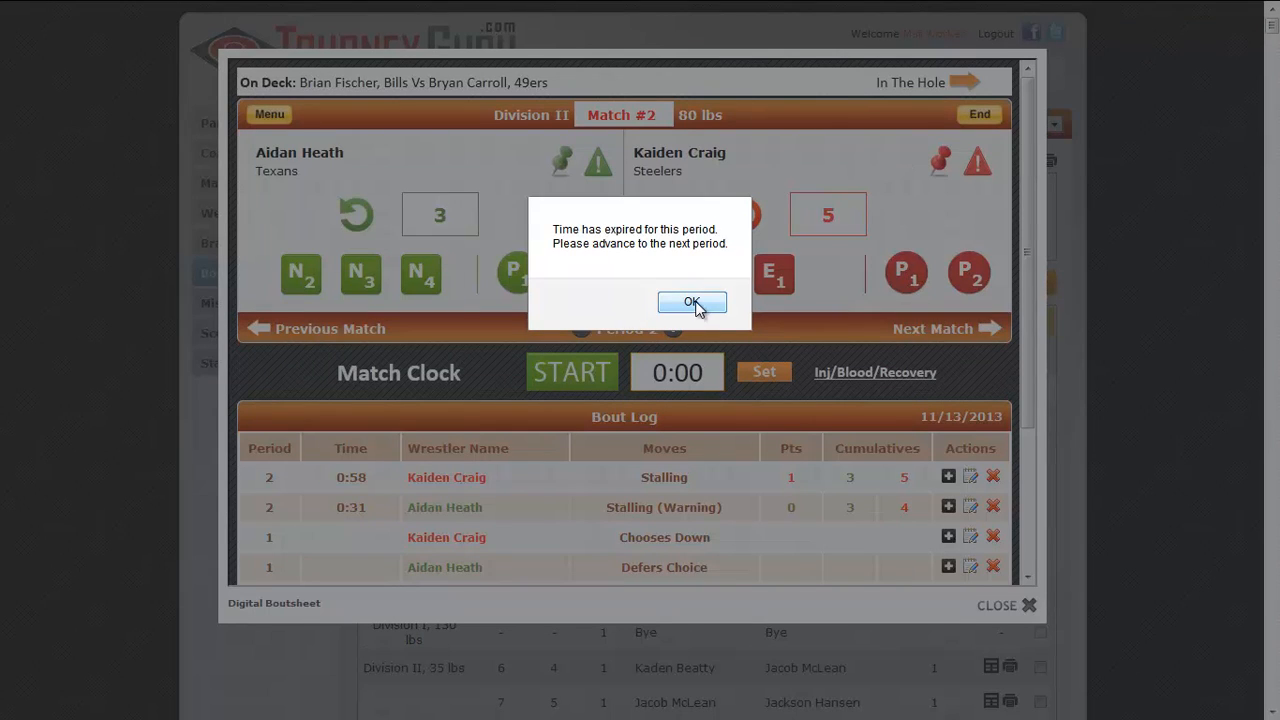
Acknowledge the expired time and advance the match to period 3 with the Texans wrestler choosing Down.
left_click(692, 303)
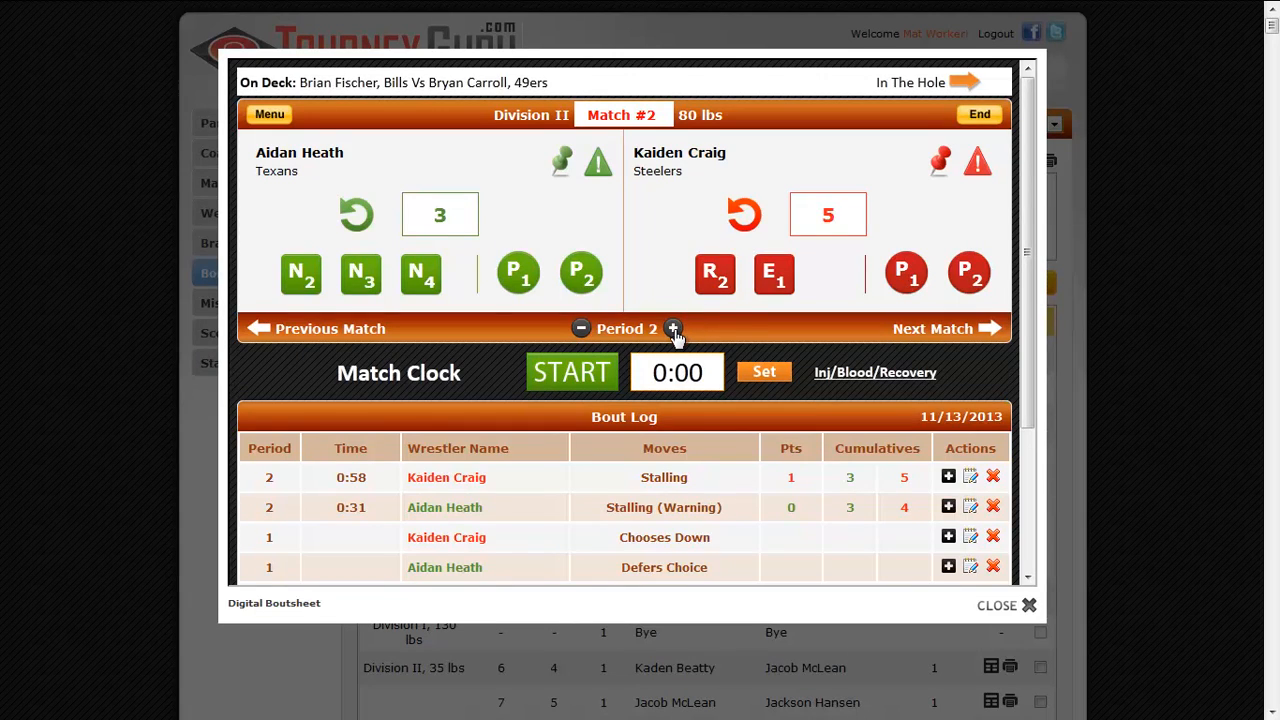
left_click(674, 329)
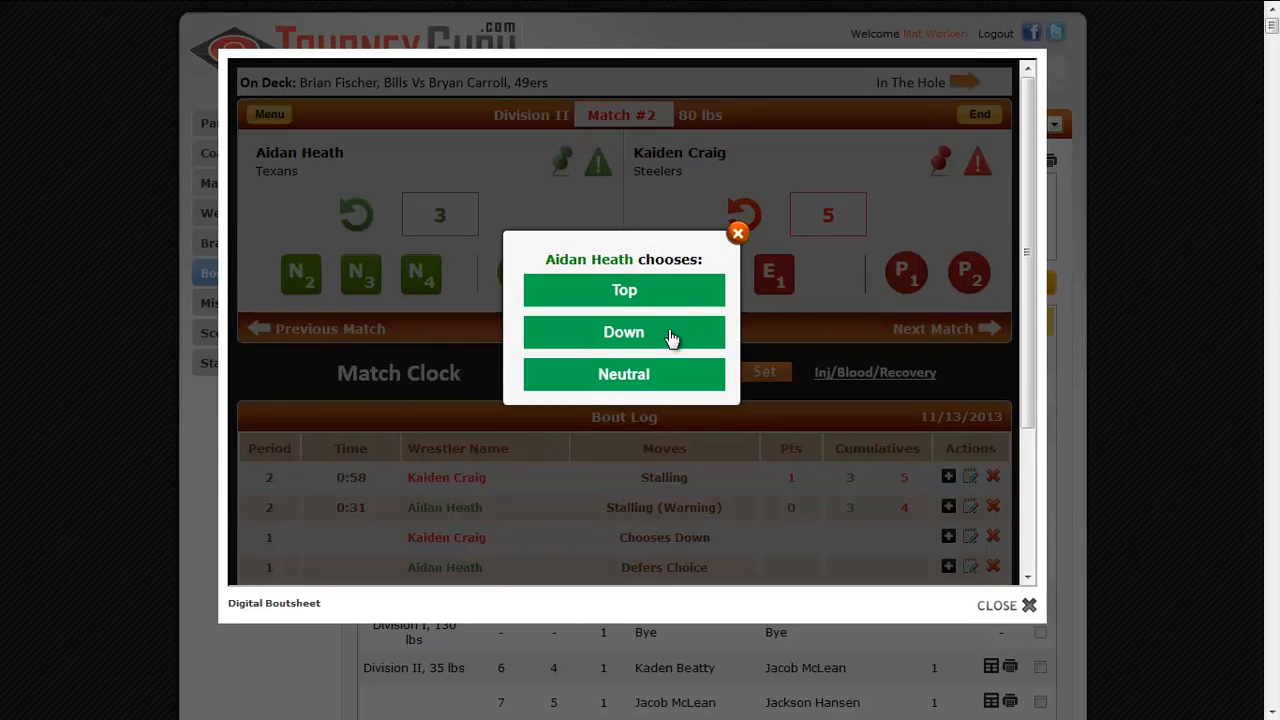
left_click(671, 338)
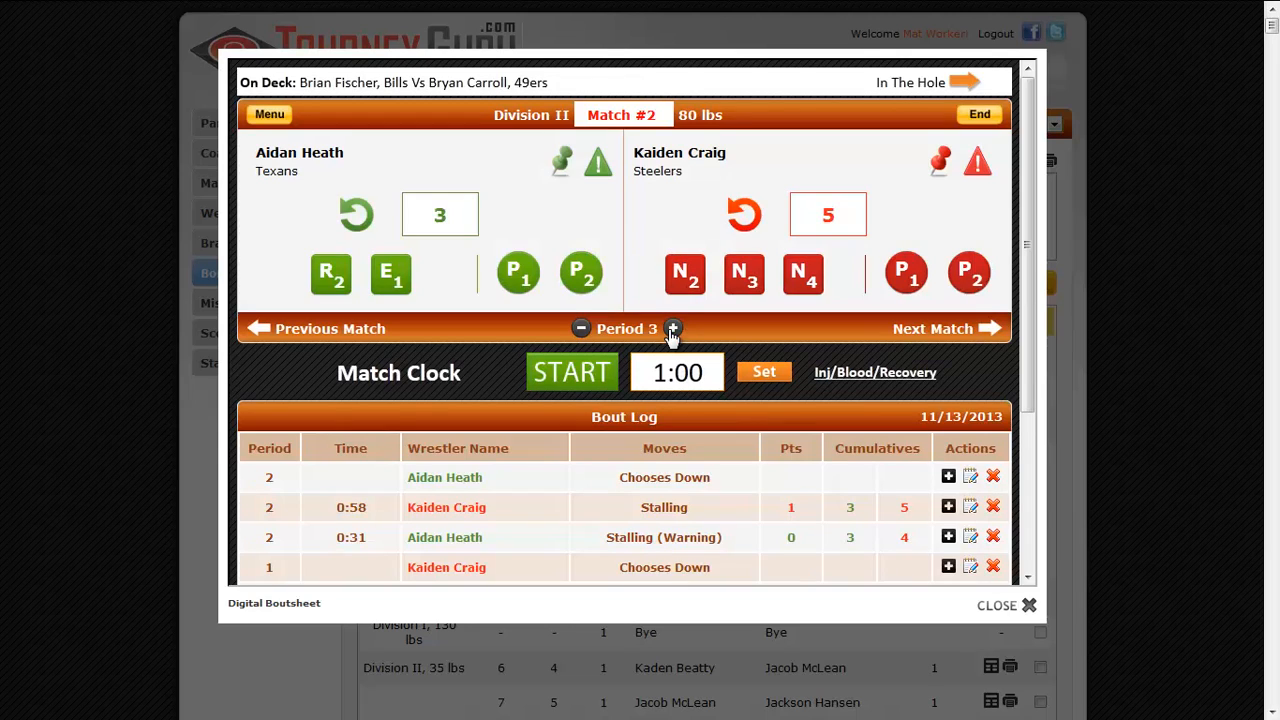
Start the period 3 match clock, pause and resume it once, and stop it again.
left_click(581, 373)
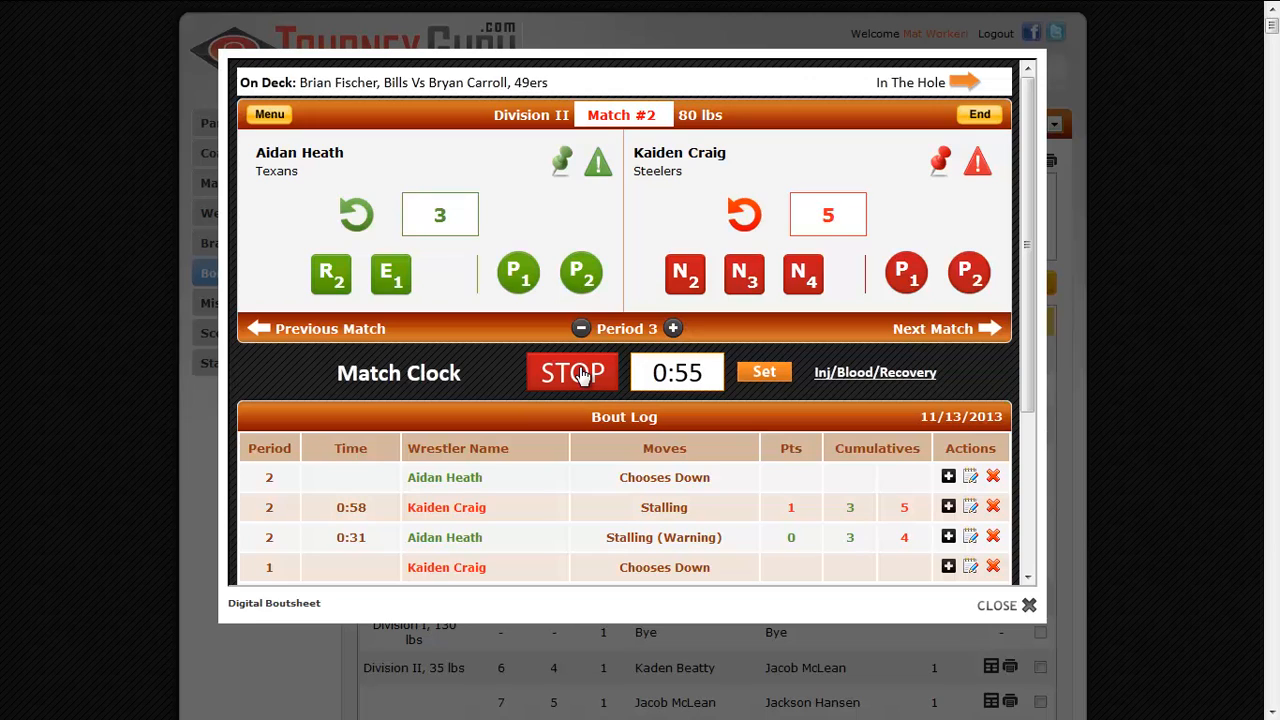
left_click(584, 375)
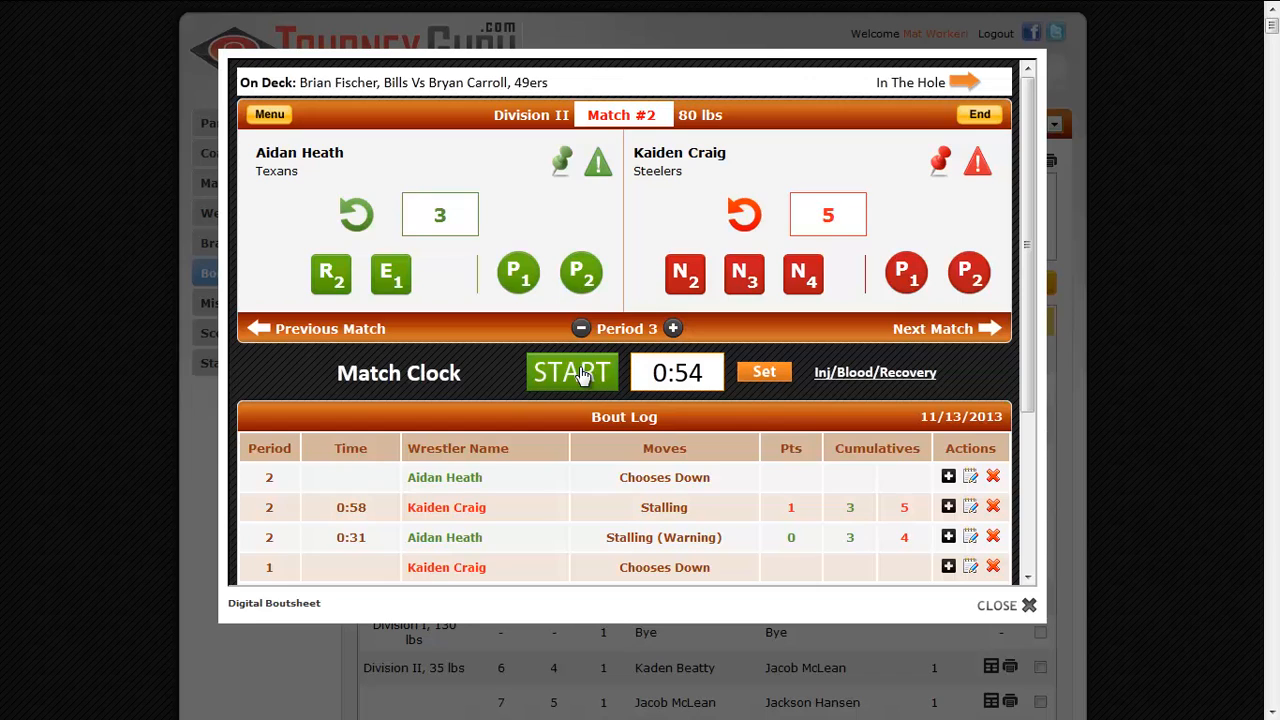
left_click(584, 375)
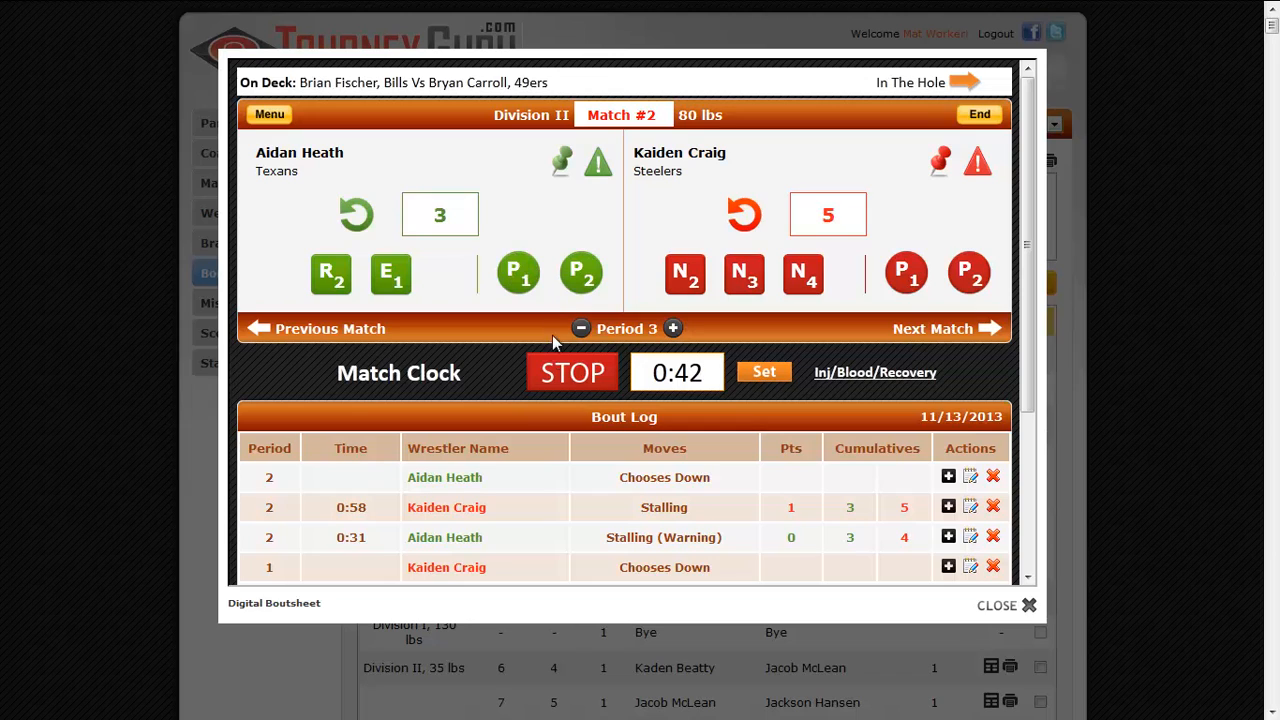
left_click(587, 374)
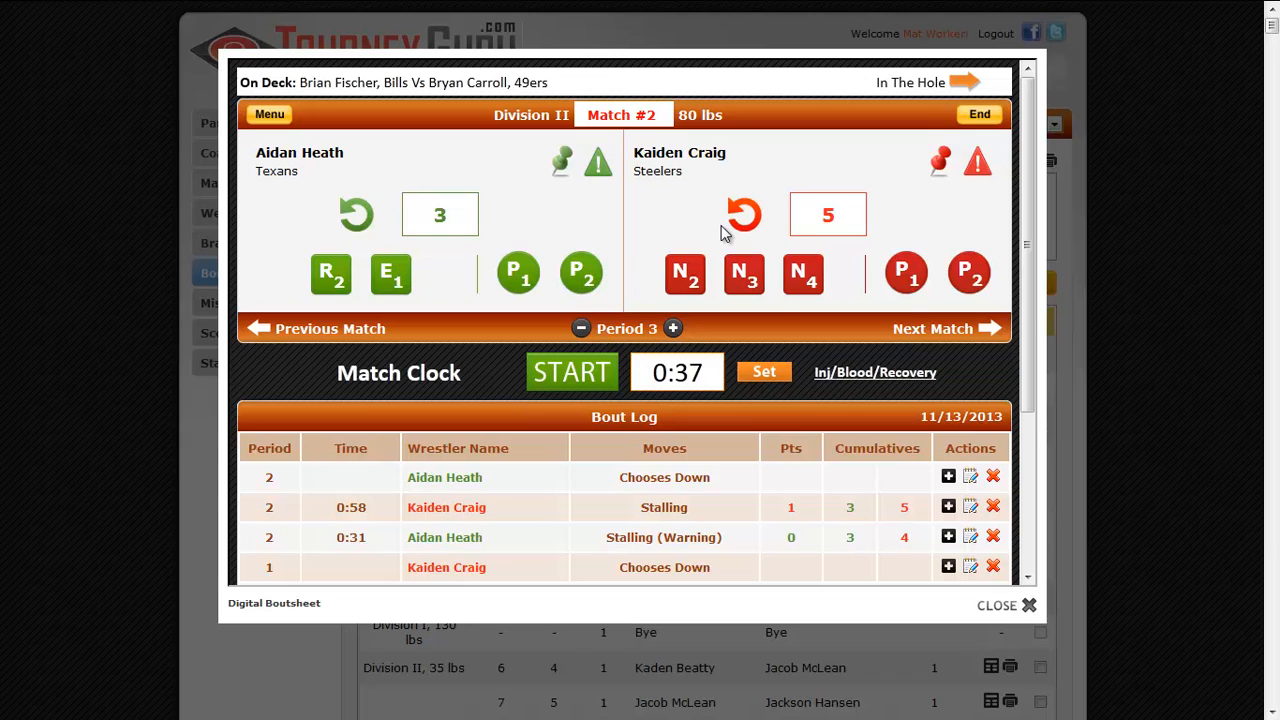
Switch the match clock to Injury Time for the red Steelers wrestler and run it.
left_click(862, 373)
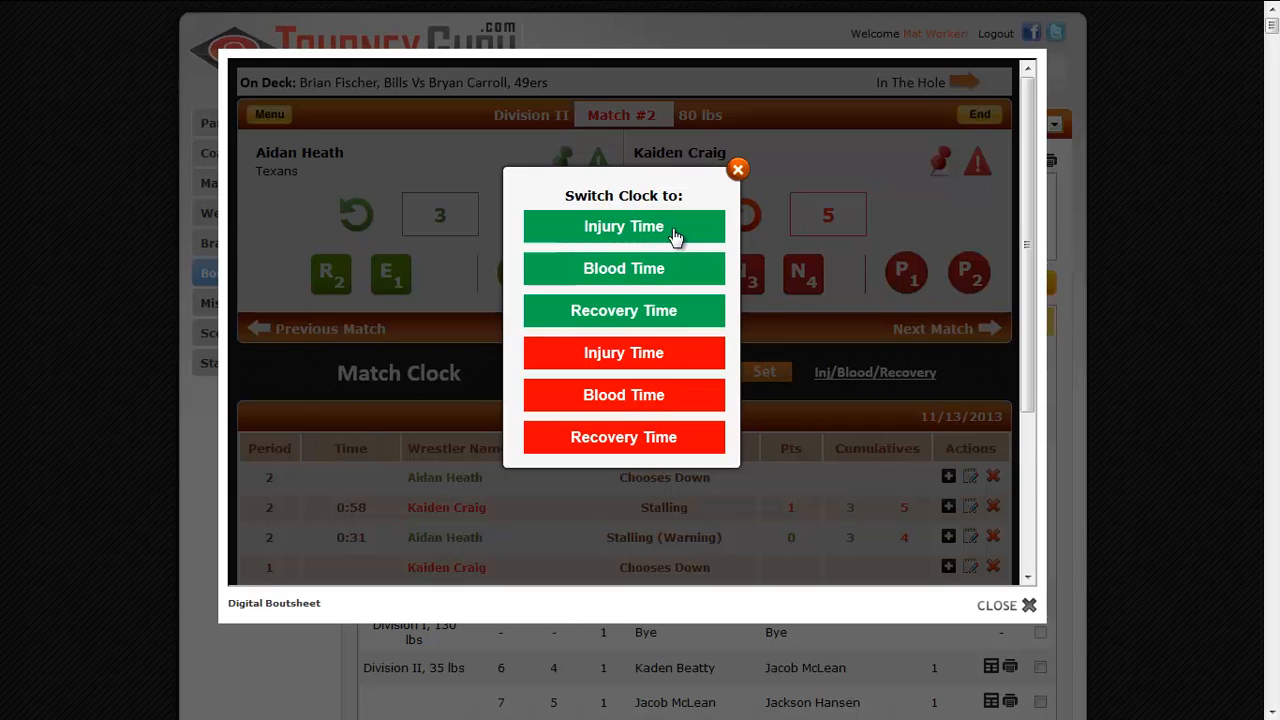
left_click(657, 357)
left_click(659, 358)
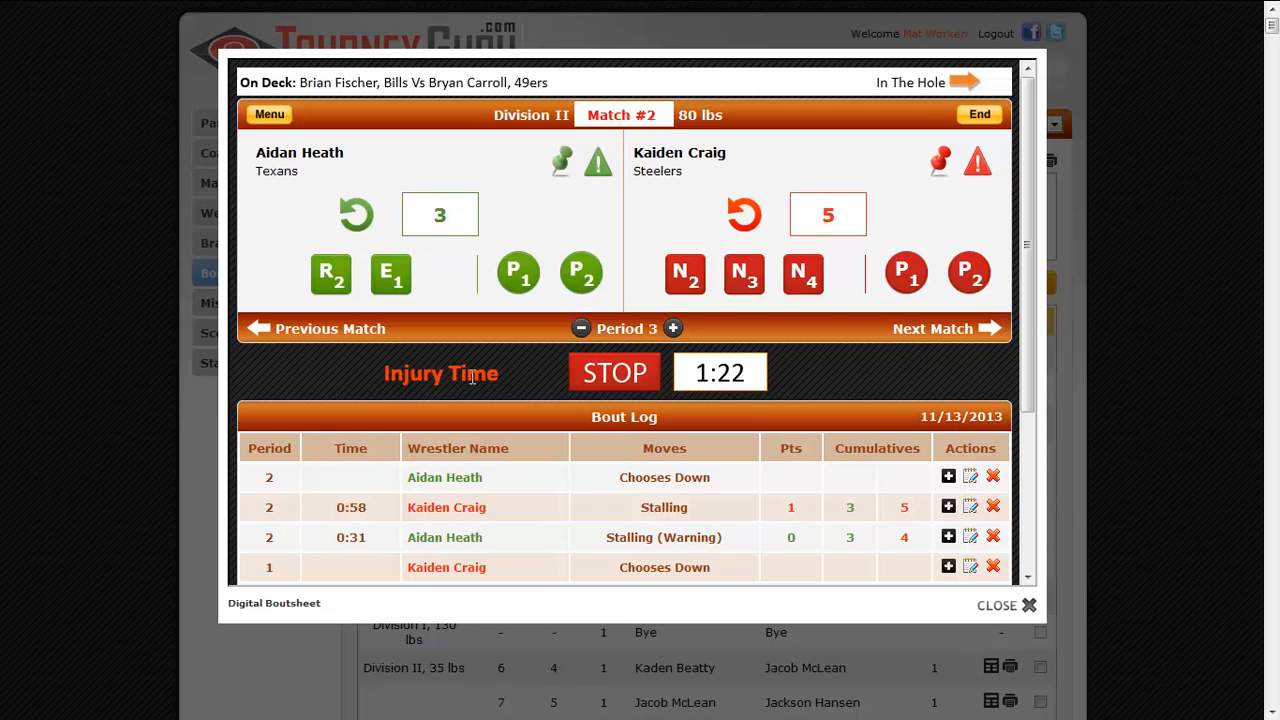
Stop the Steelers wrestler's Injury Time, then run and stop a second Injury Time for the same wrestler.
left_click(618, 375)
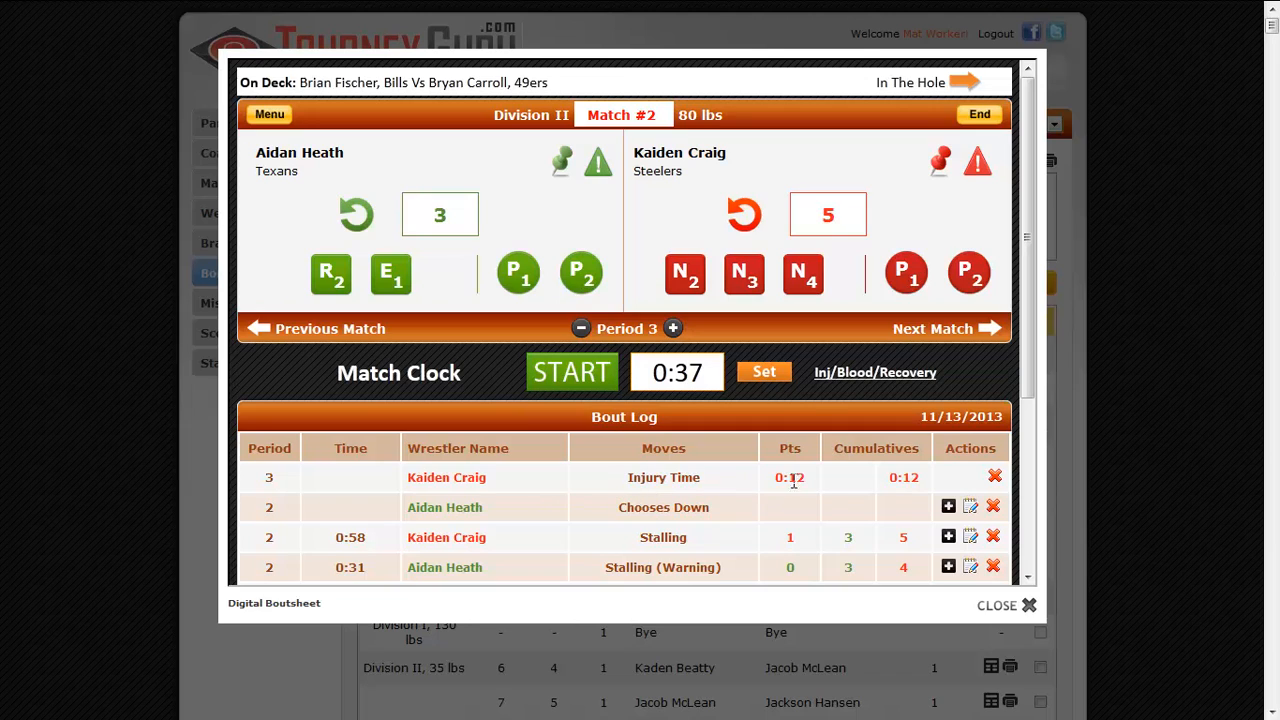
left_click_drag(807, 477, 789, 479)
left_click(862, 374)
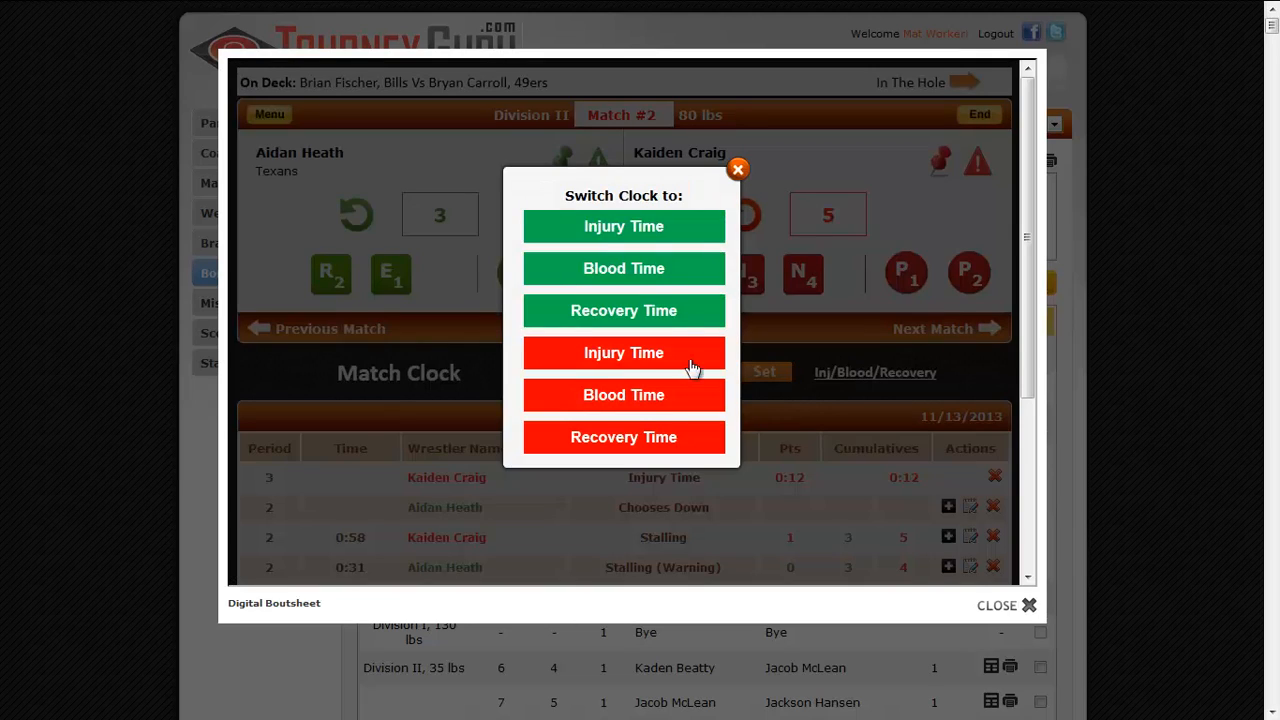
left_click(631, 355)
left_click(629, 352)
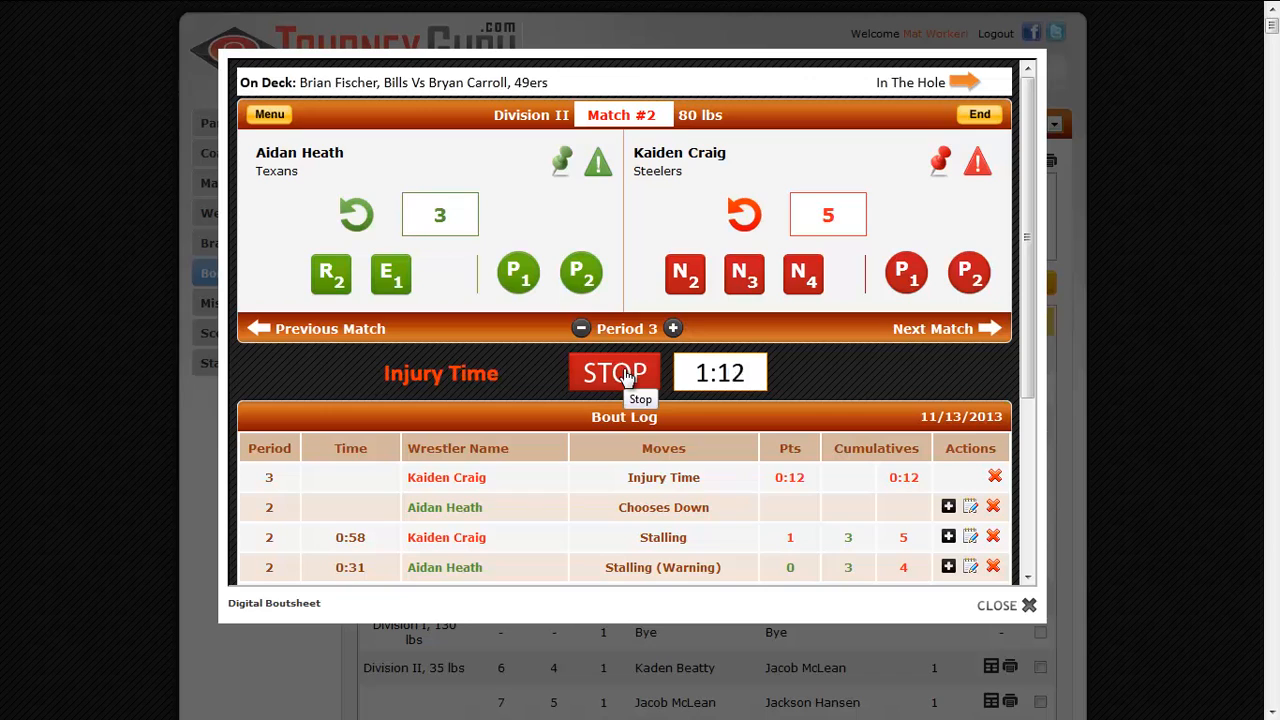
left_click(624, 372)
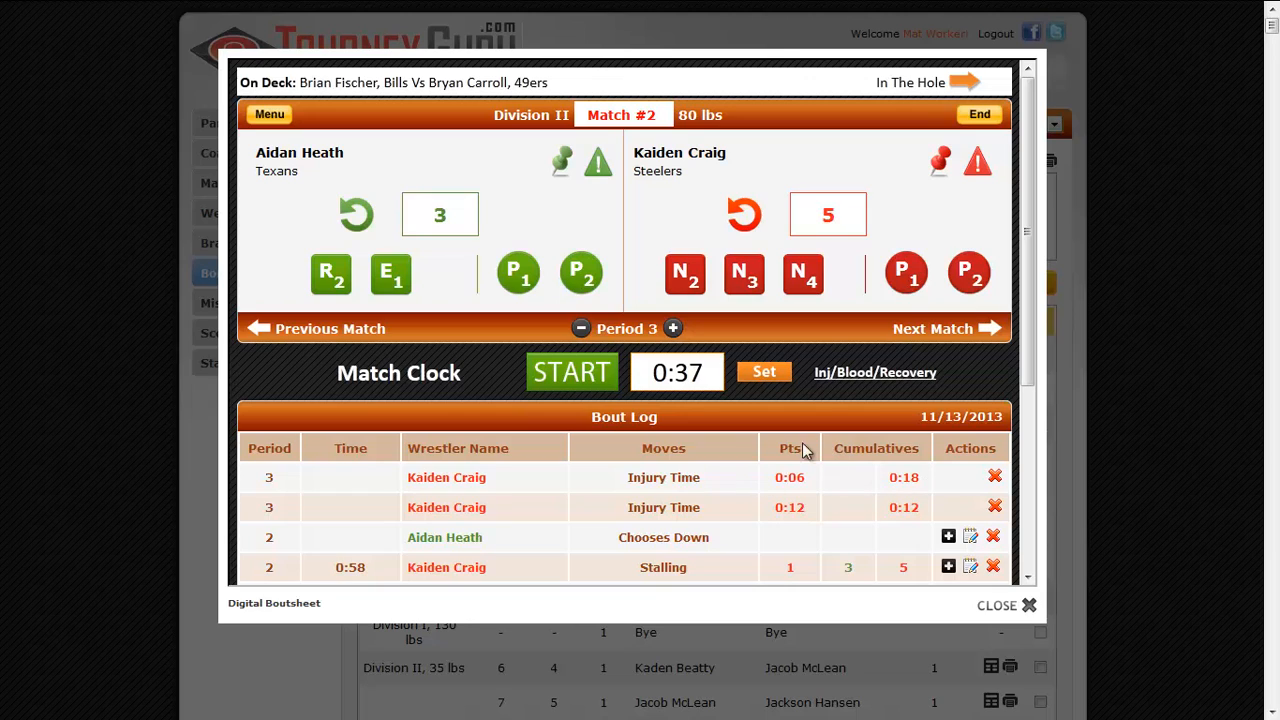
Restart the period 3 match clock, record a two-point Near Fall for the Steelers wrestler, and stop the clock.
left_click(586, 377)
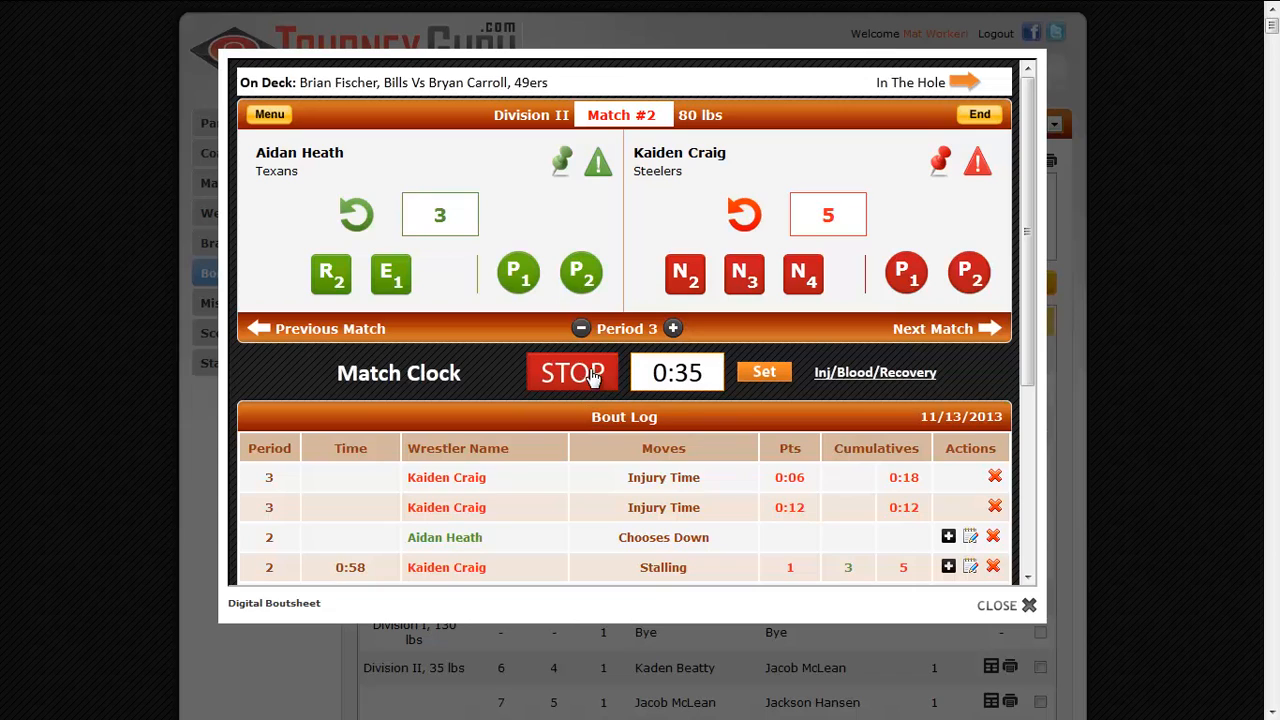
left_click(685, 274)
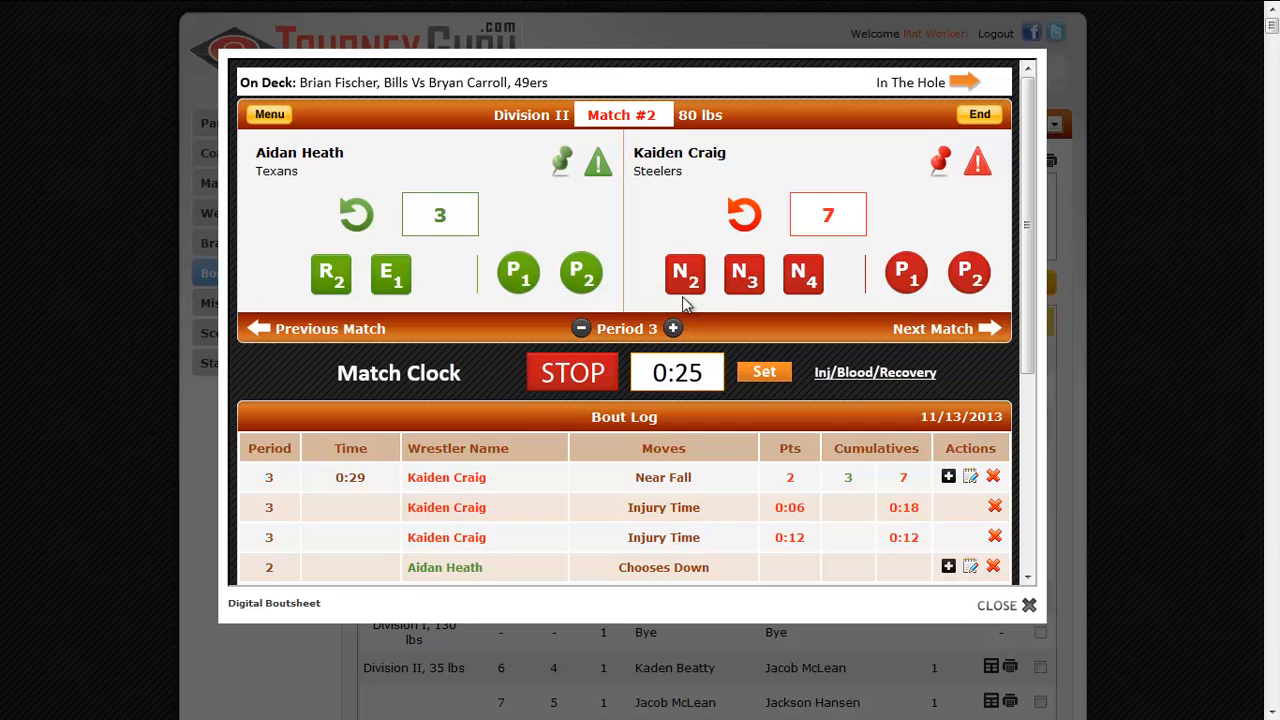
left_click(575, 376)
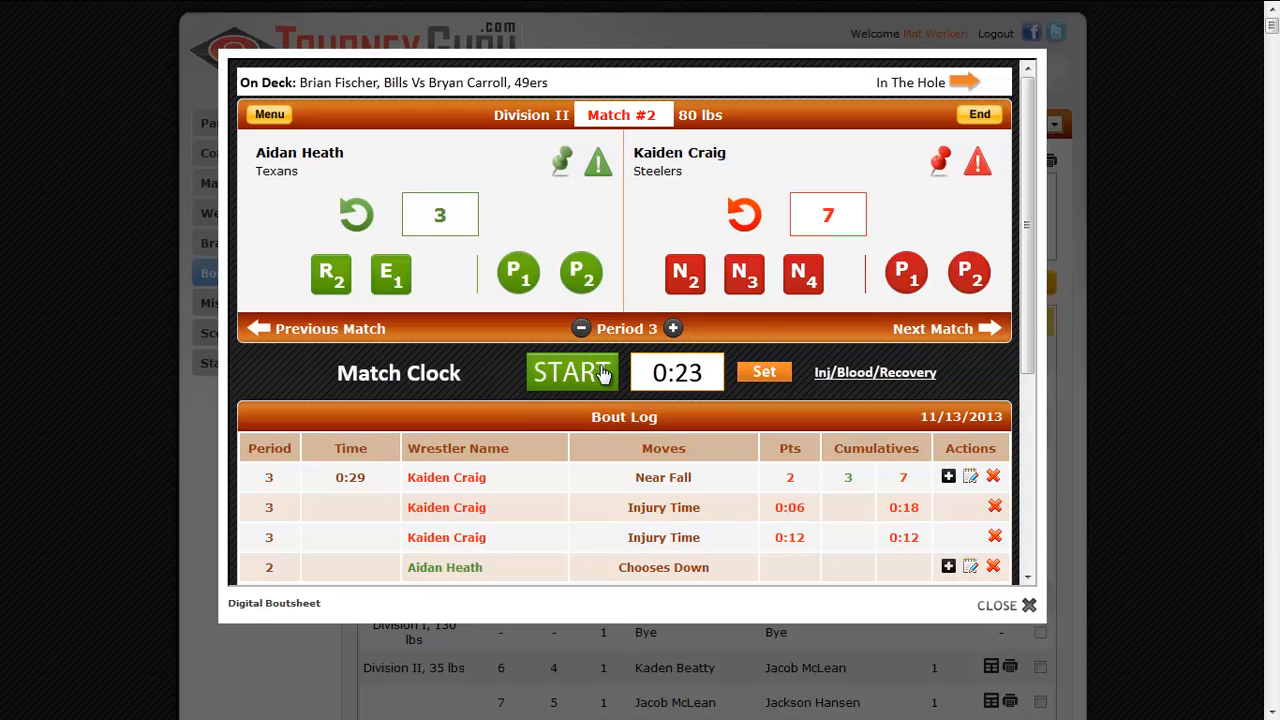
Undo the Steelers wrestler's latest log entry and record a two-point Near Fall for that wrestler again.
left_click(745, 215)
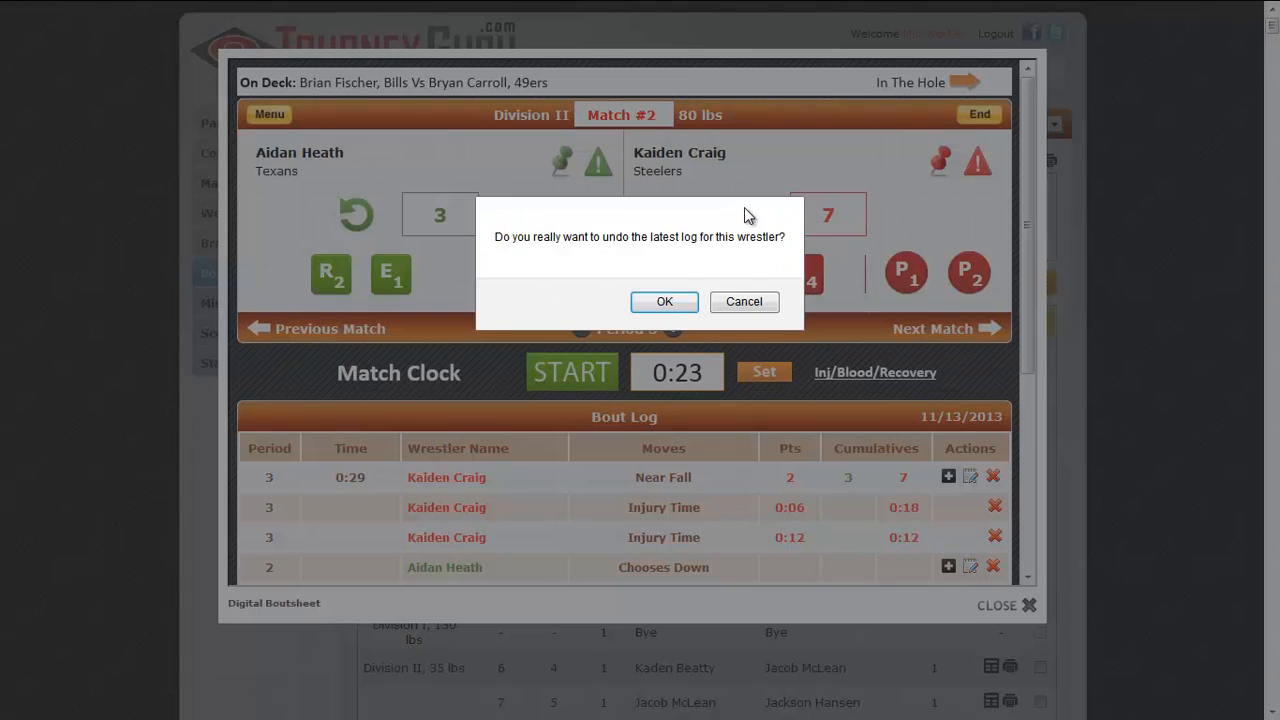
left_click(664, 300)
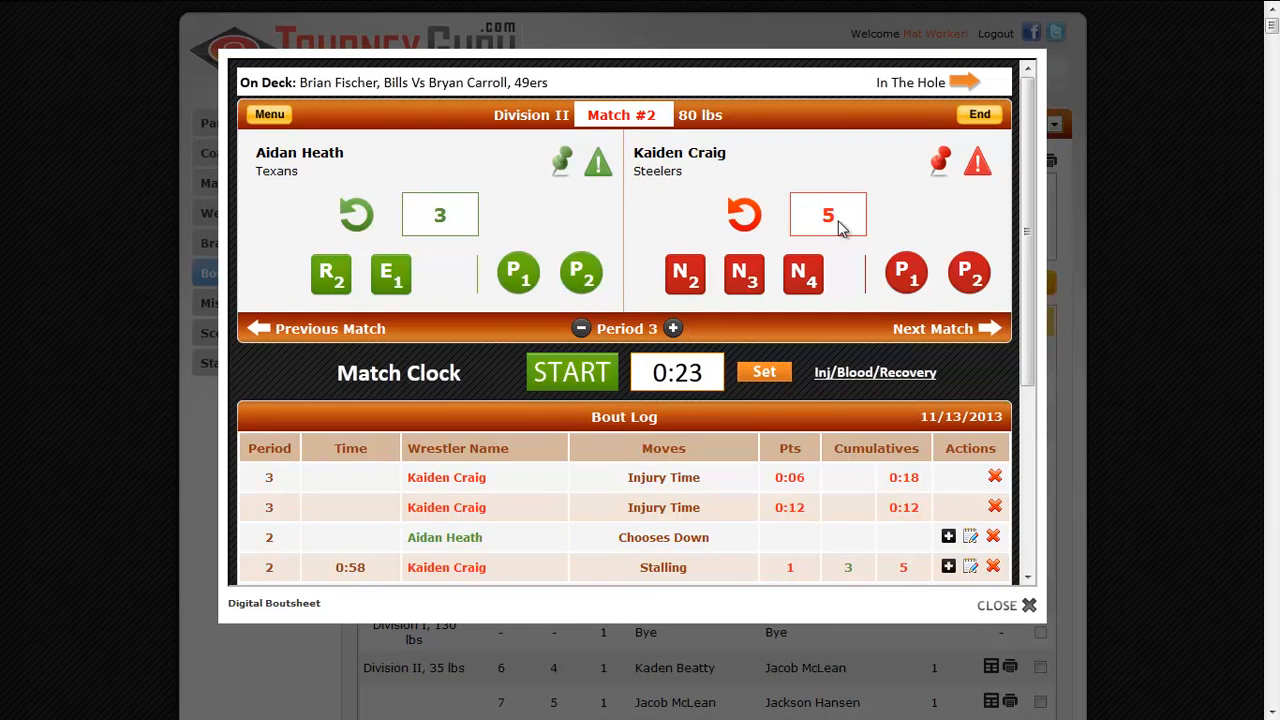
left_click(684, 274)
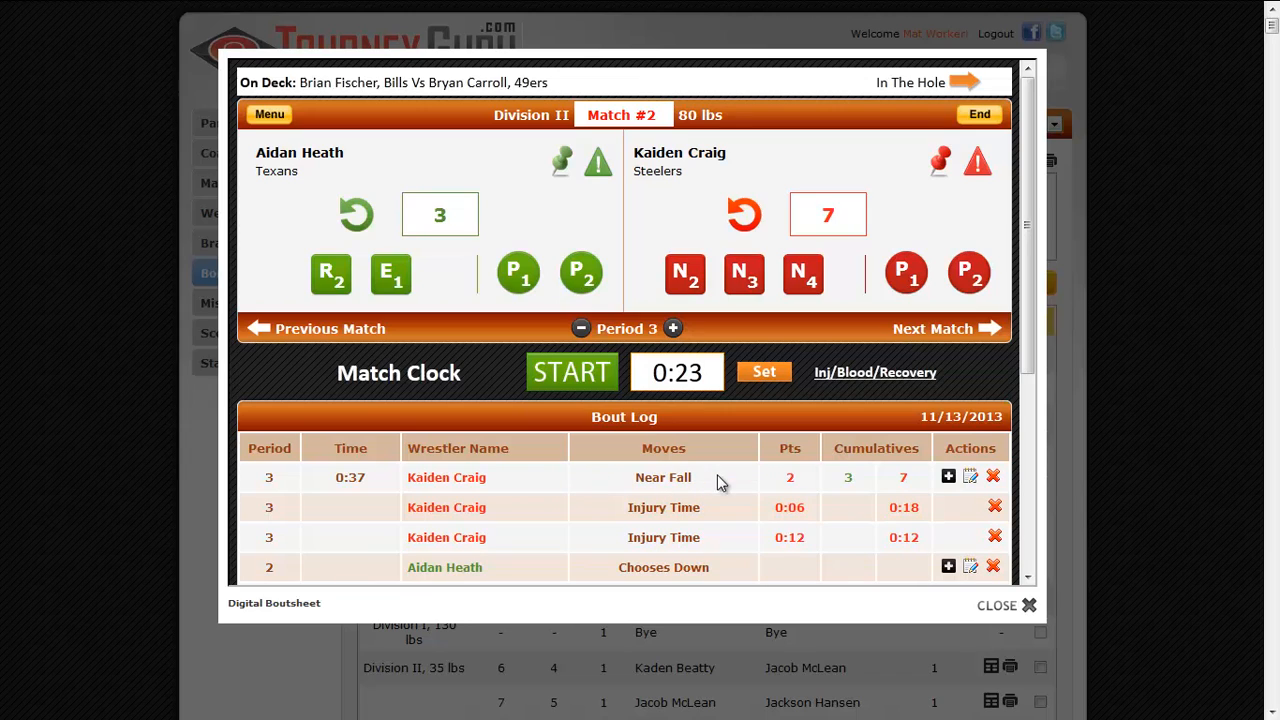
Open the newest Near Fall log entry for editing, set its points to 1, and examine the moves offered before and after.
left_click(970, 478)
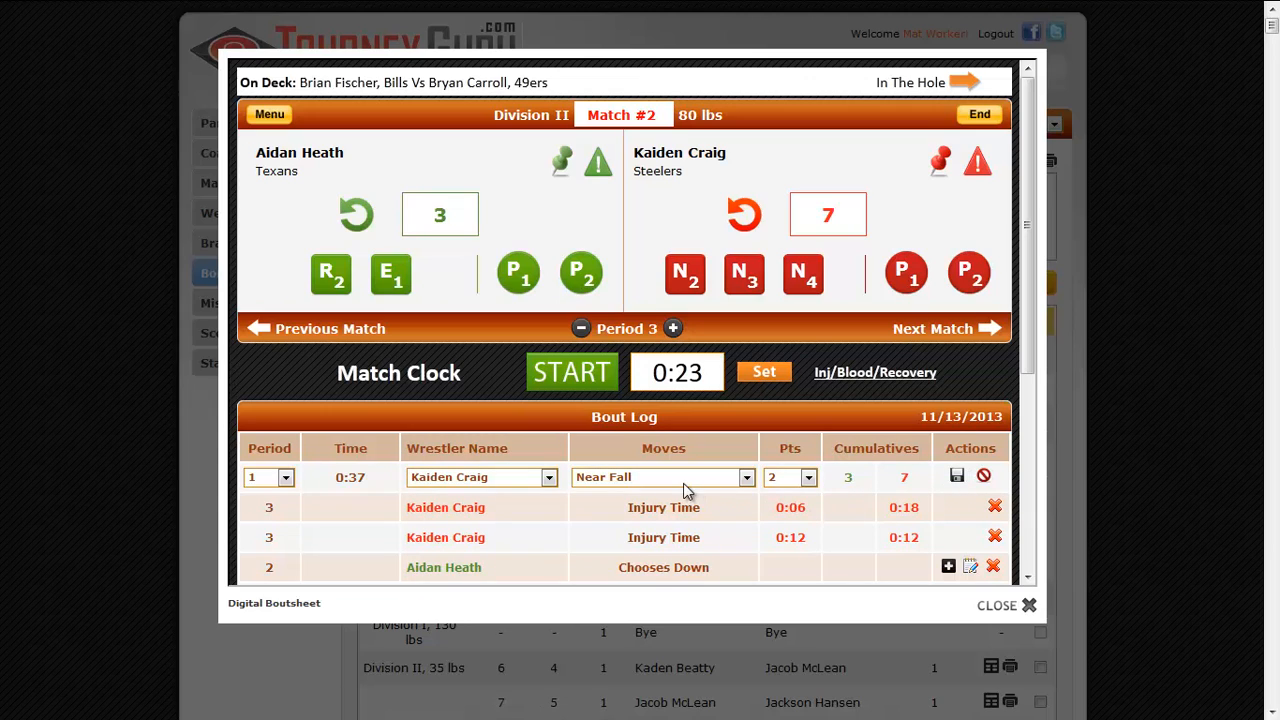
left_click(748, 478)
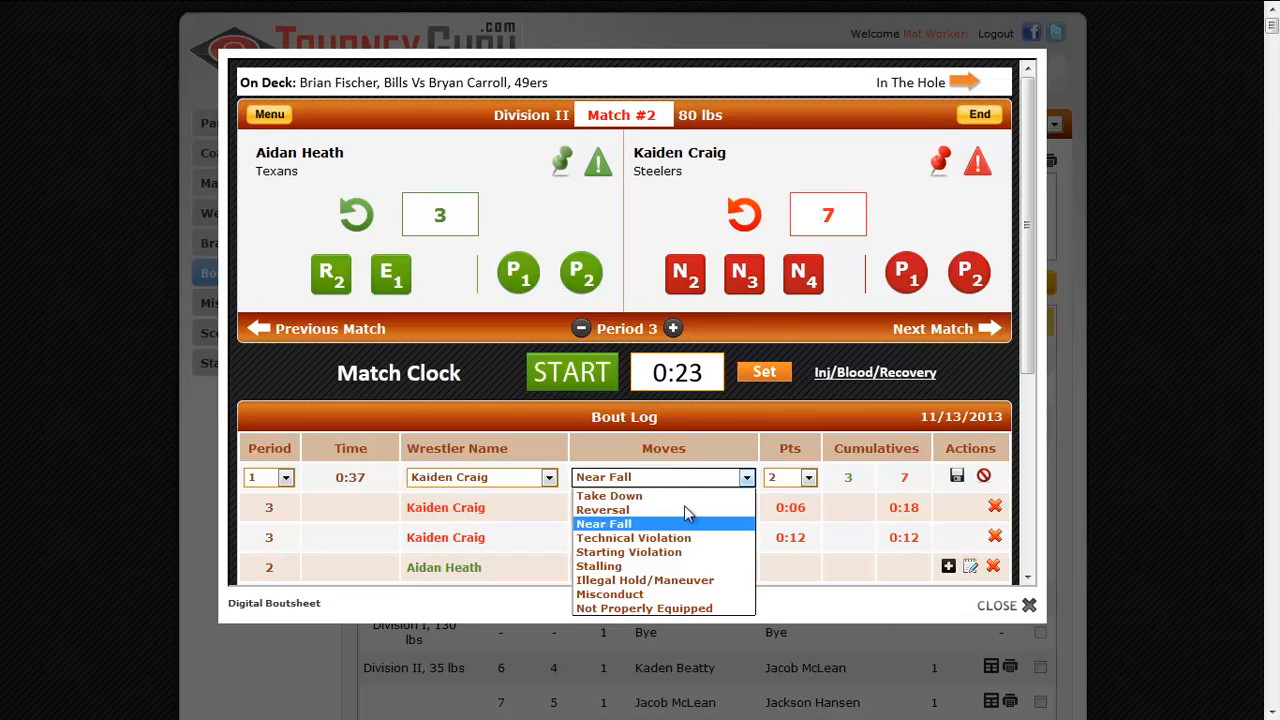
left_click(810, 481)
left_click(810, 481)
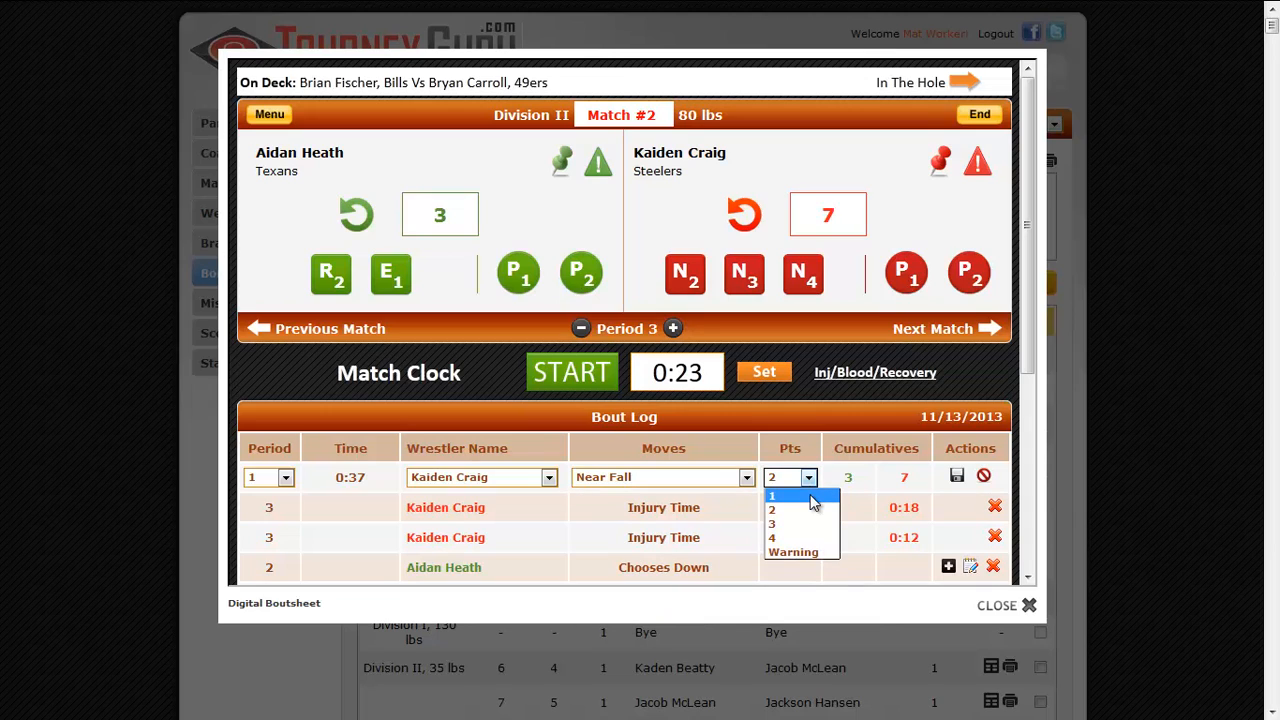
left_click(813, 499)
left_click(748, 479)
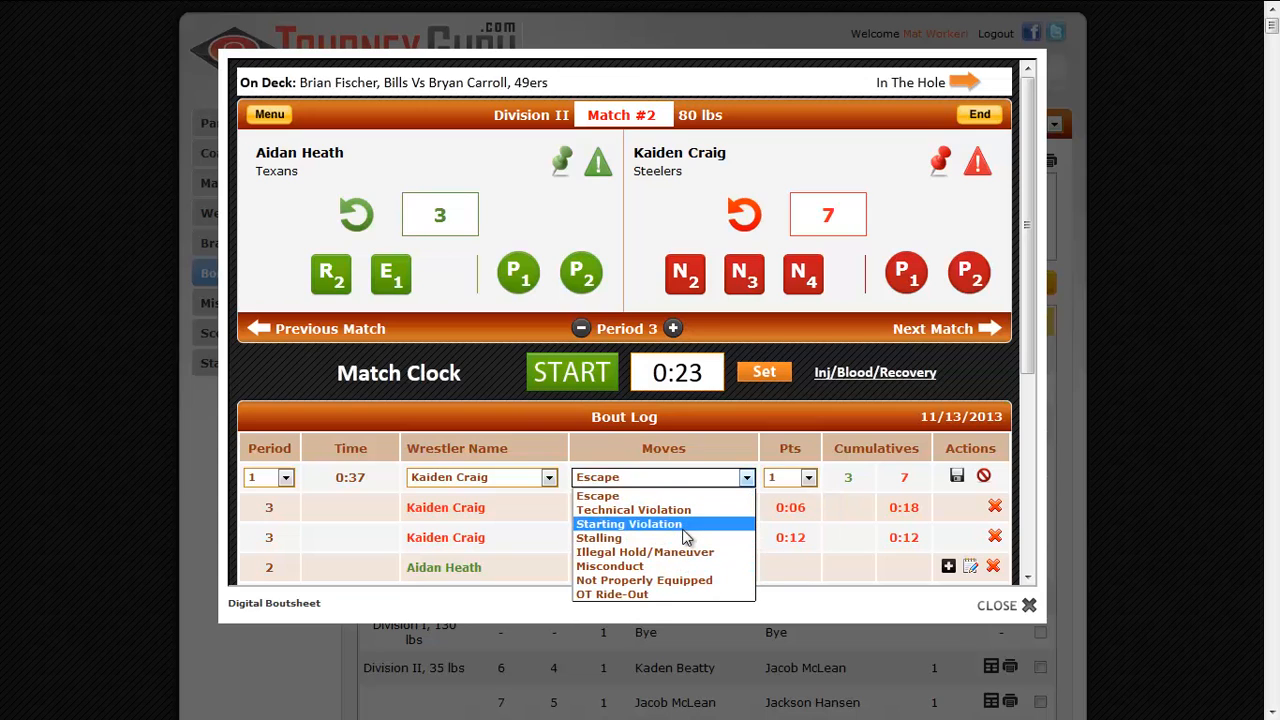
left_click(812, 484)
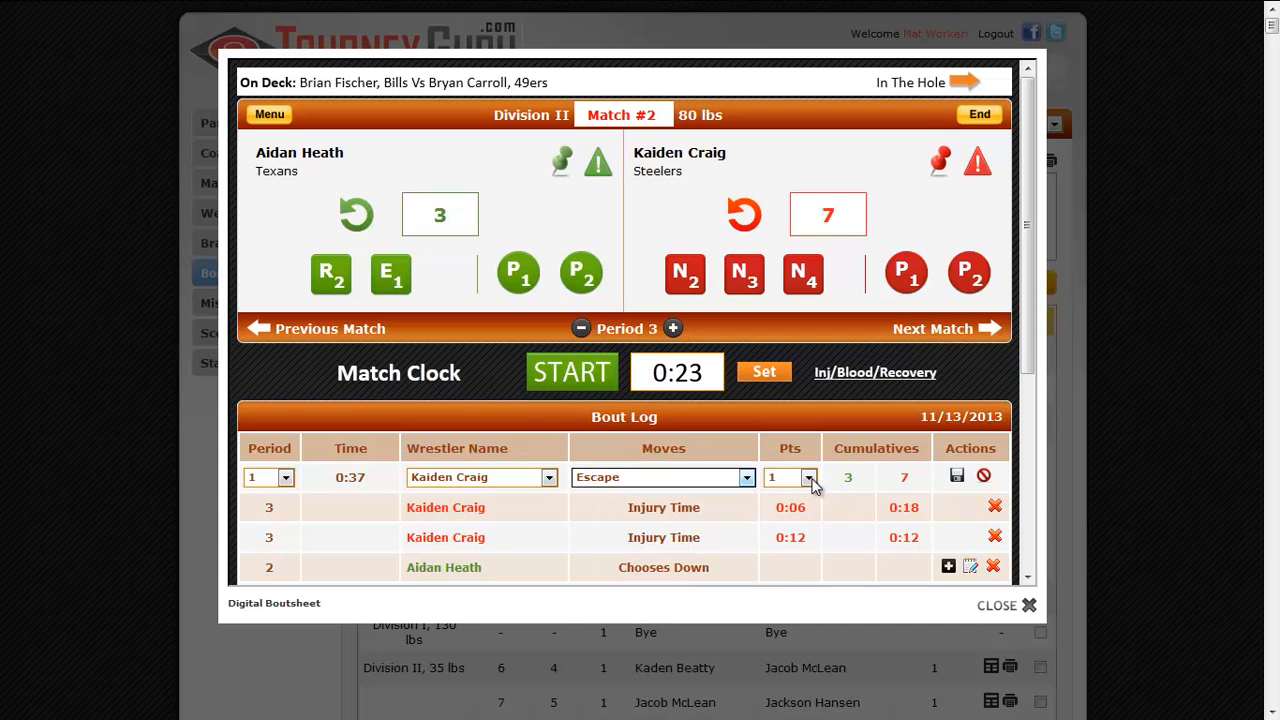
Set the edited log entry to a 3-point Near Fall and save it.
left_click(809, 478)
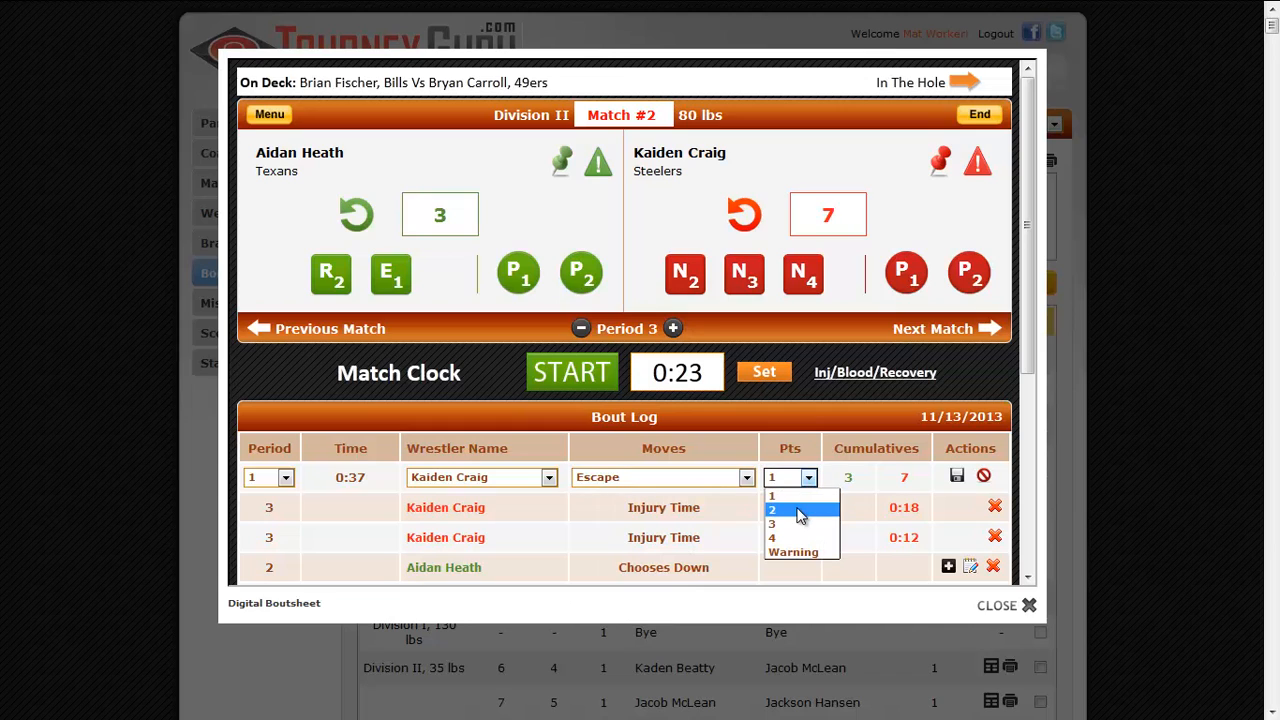
left_click(797, 524)
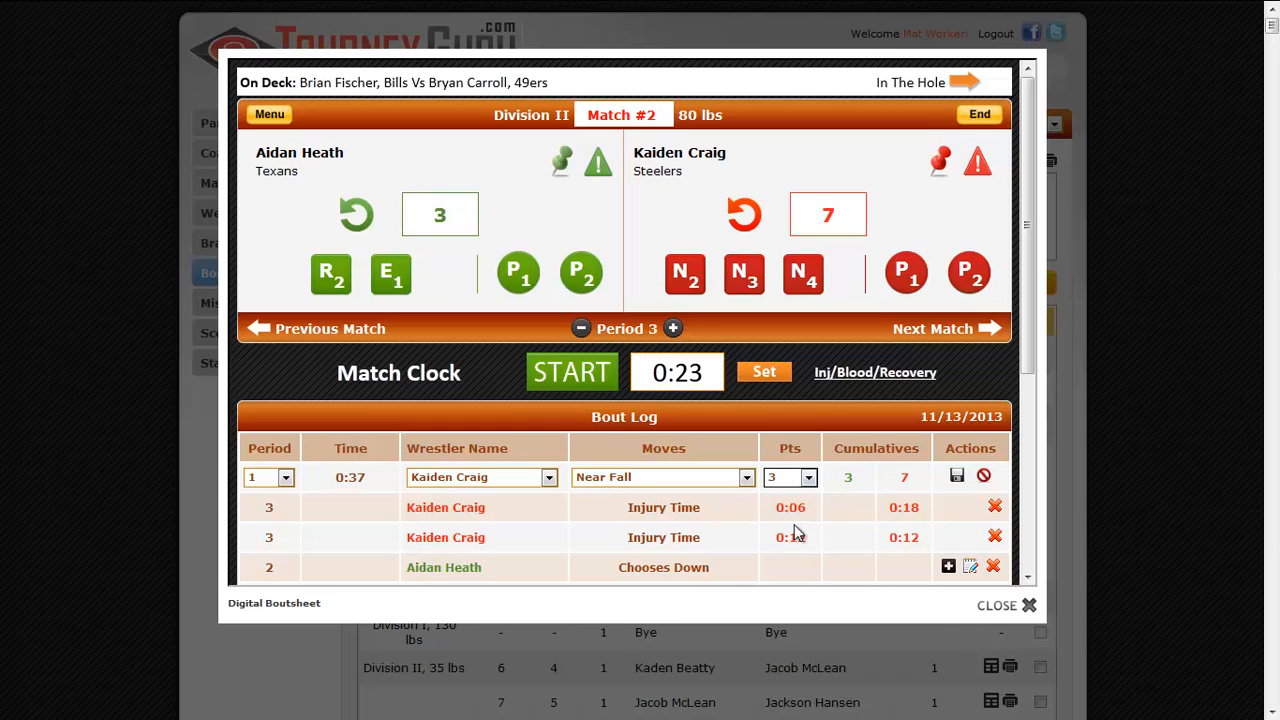
left_click(748, 479)
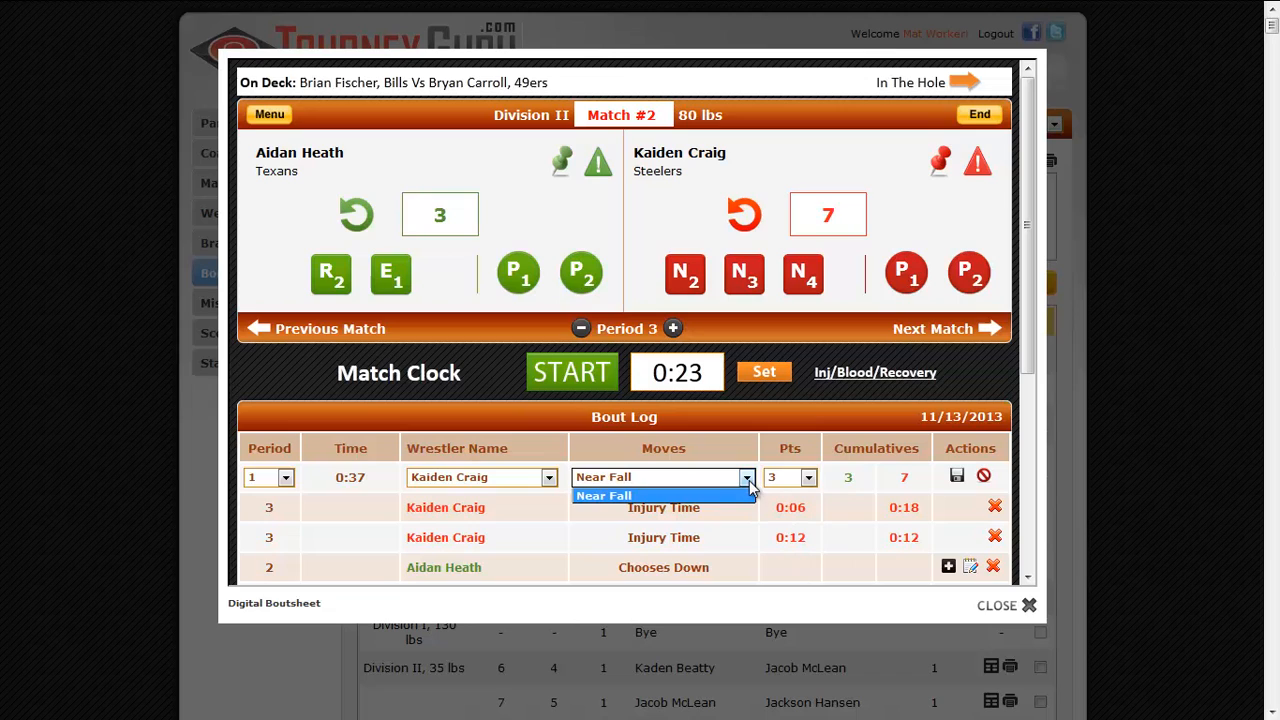
left_click(689, 494)
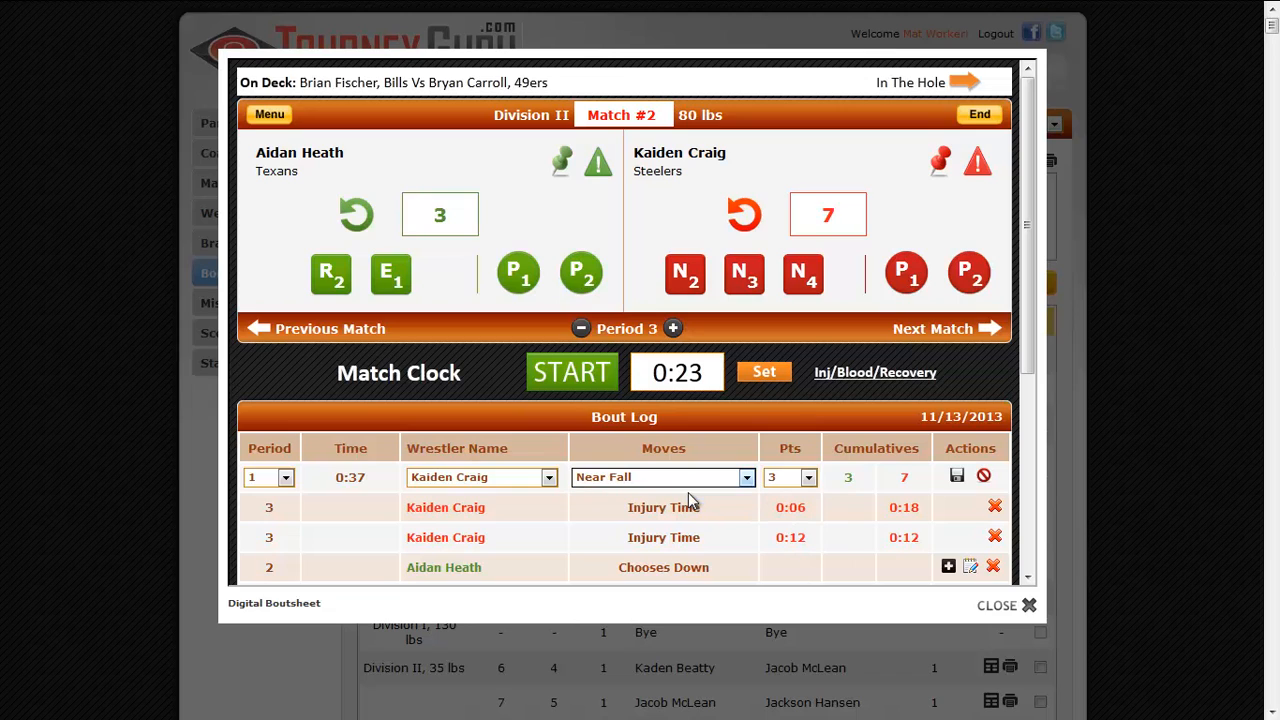
left_click(958, 477)
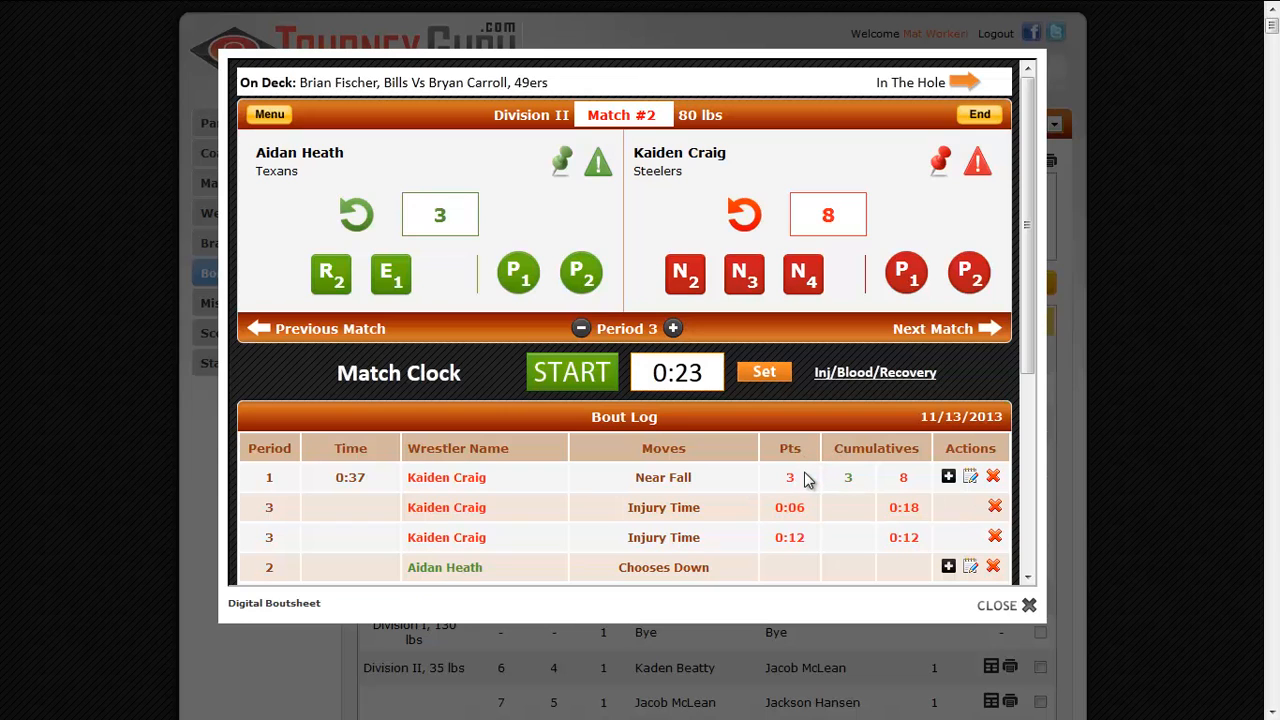
Start inserting a new log entry at the Steelers wrestler's period 1 Chooses Down row and cancel it.
scroll(808, 480, "down", 3)
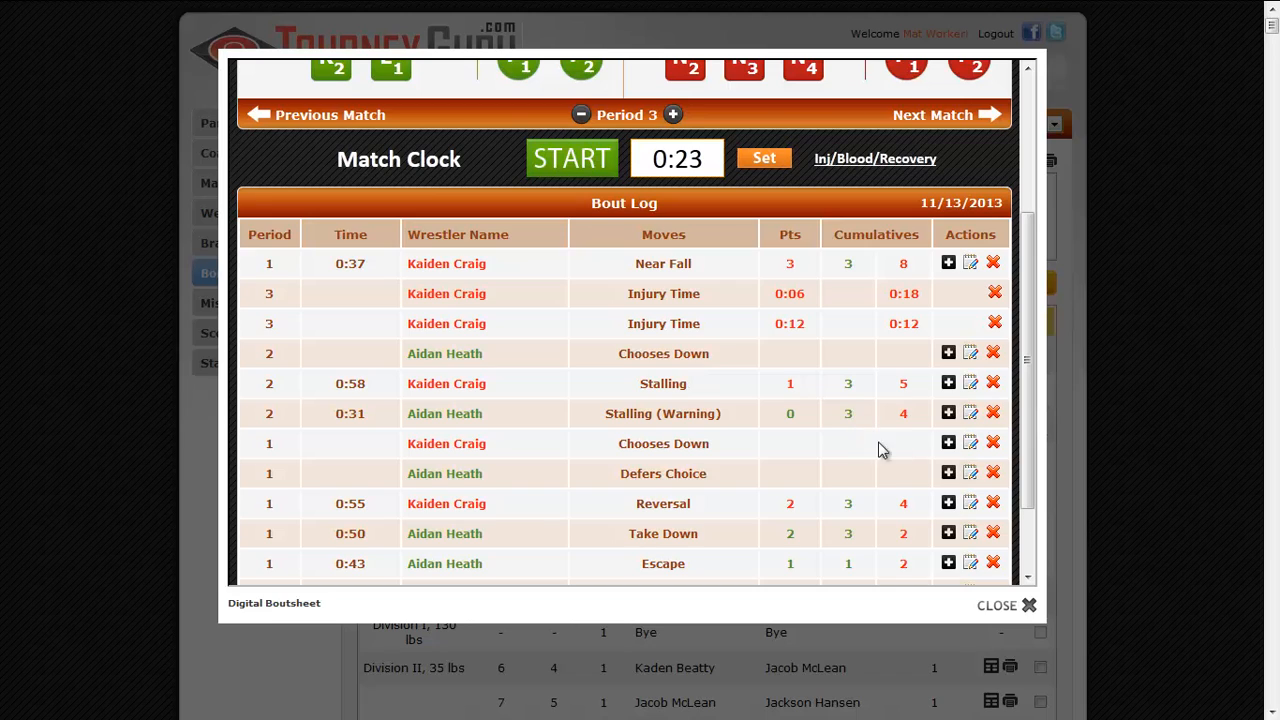
left_click(949, 444)
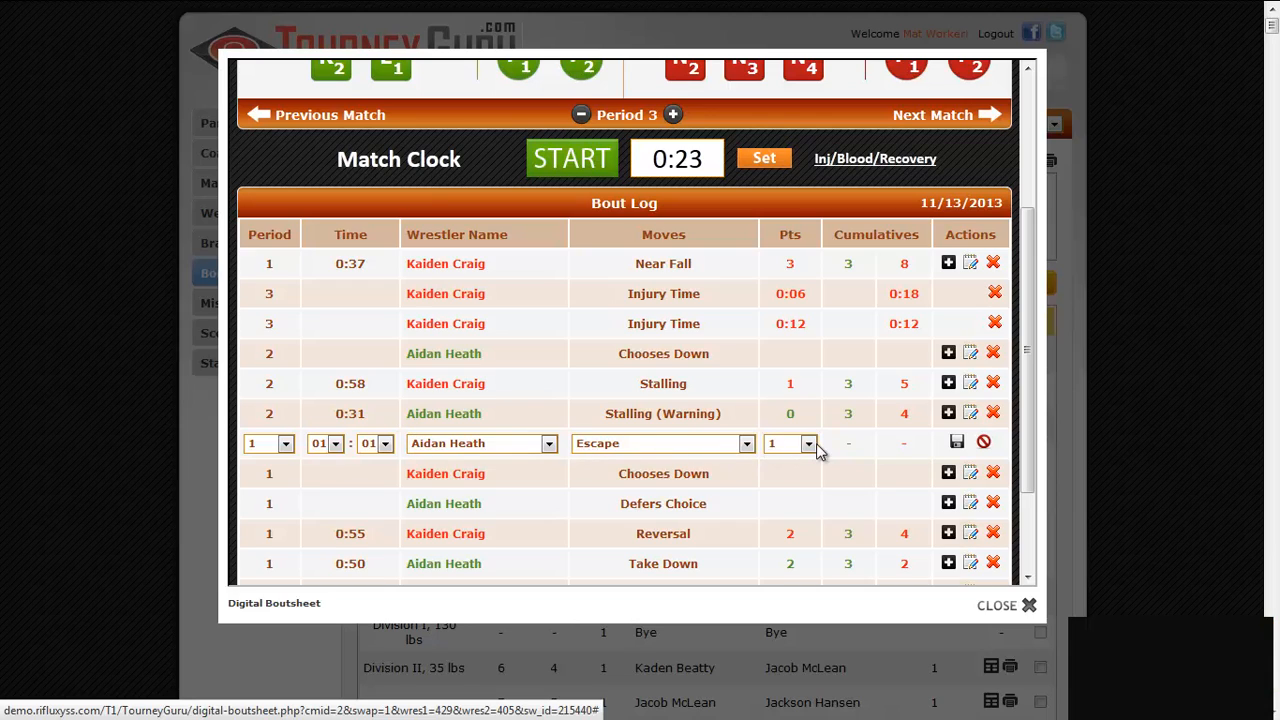
left_click(985, 443)
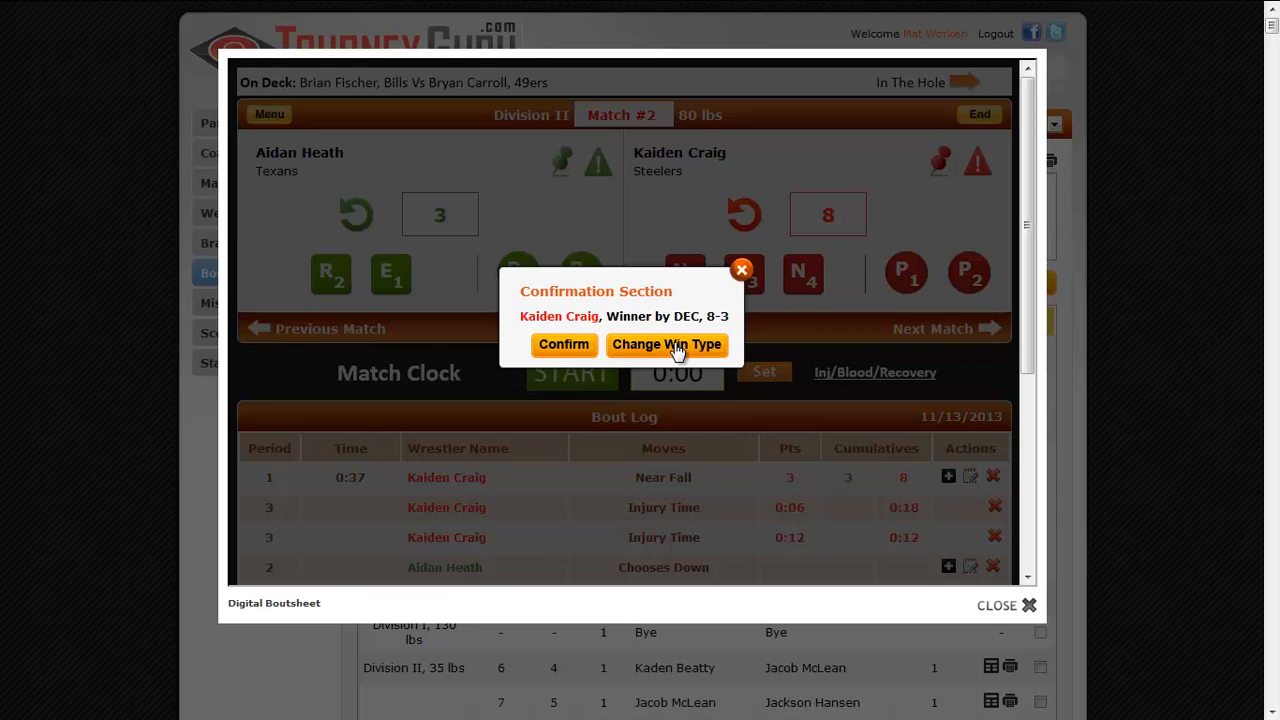
Confirm the Steelers wrestler's Match #2 win by DEC, and record a Take Down for the 49ers wrestler with the Match #3 clock running.
left_click(564, 345)
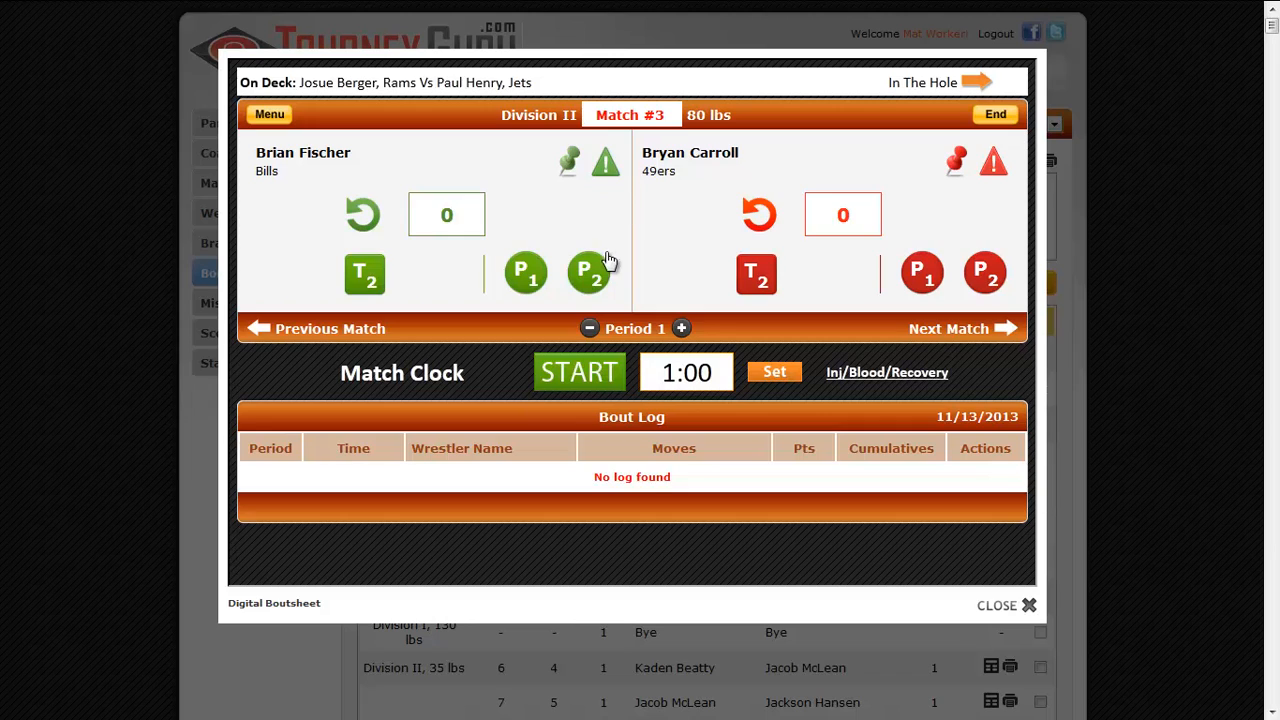
left_click(580, 375)
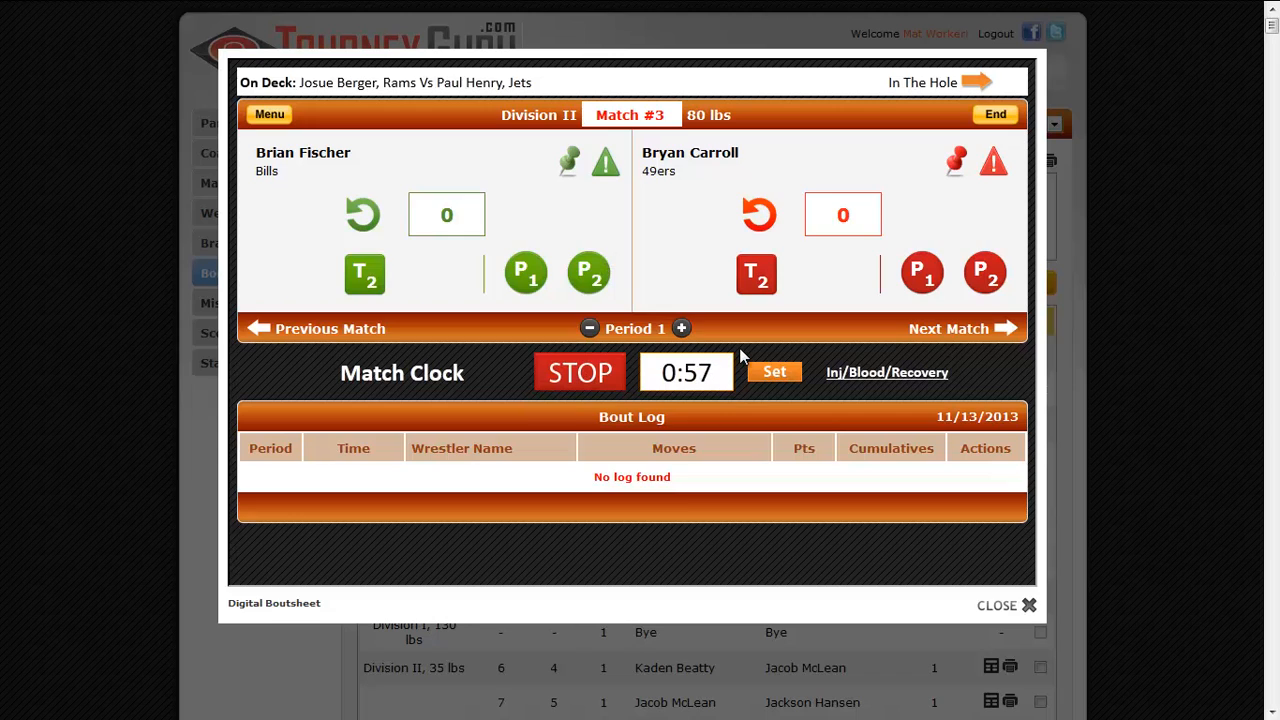
left_click(756, 276)
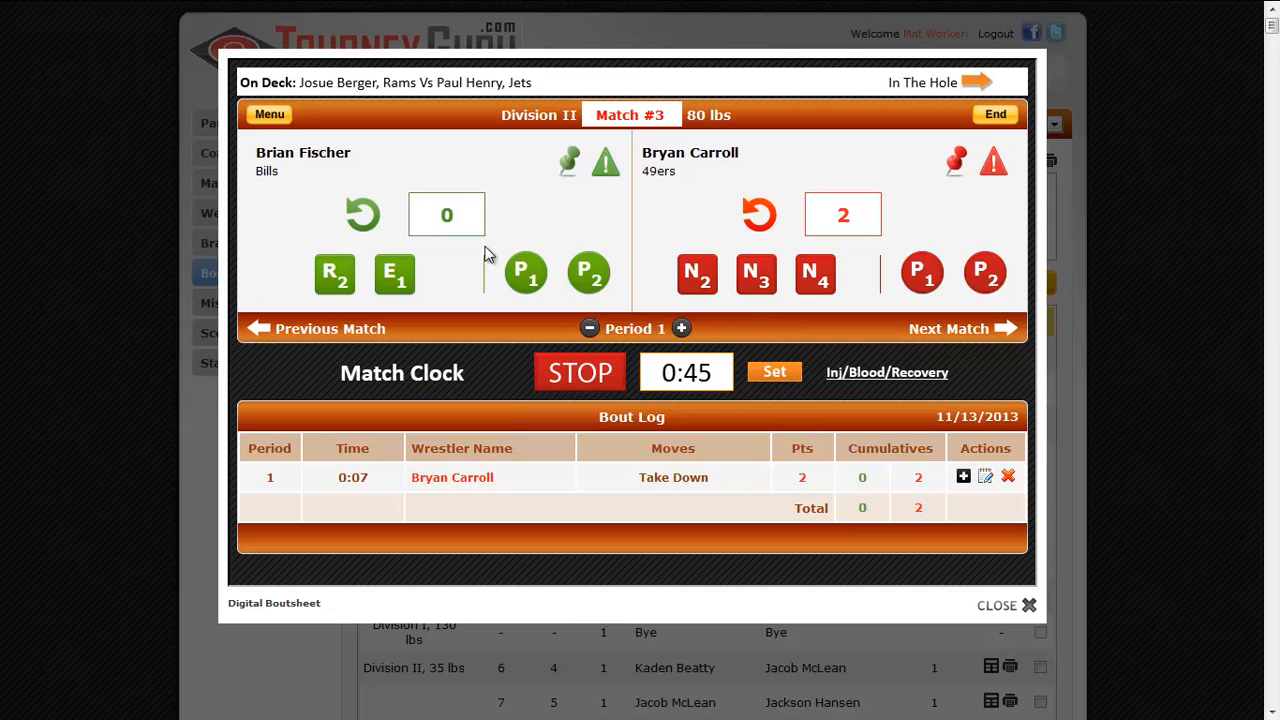
Stop the Match #3 clock and confirm a win by fall for the 49ers wrestler.
left_click(585, 376)
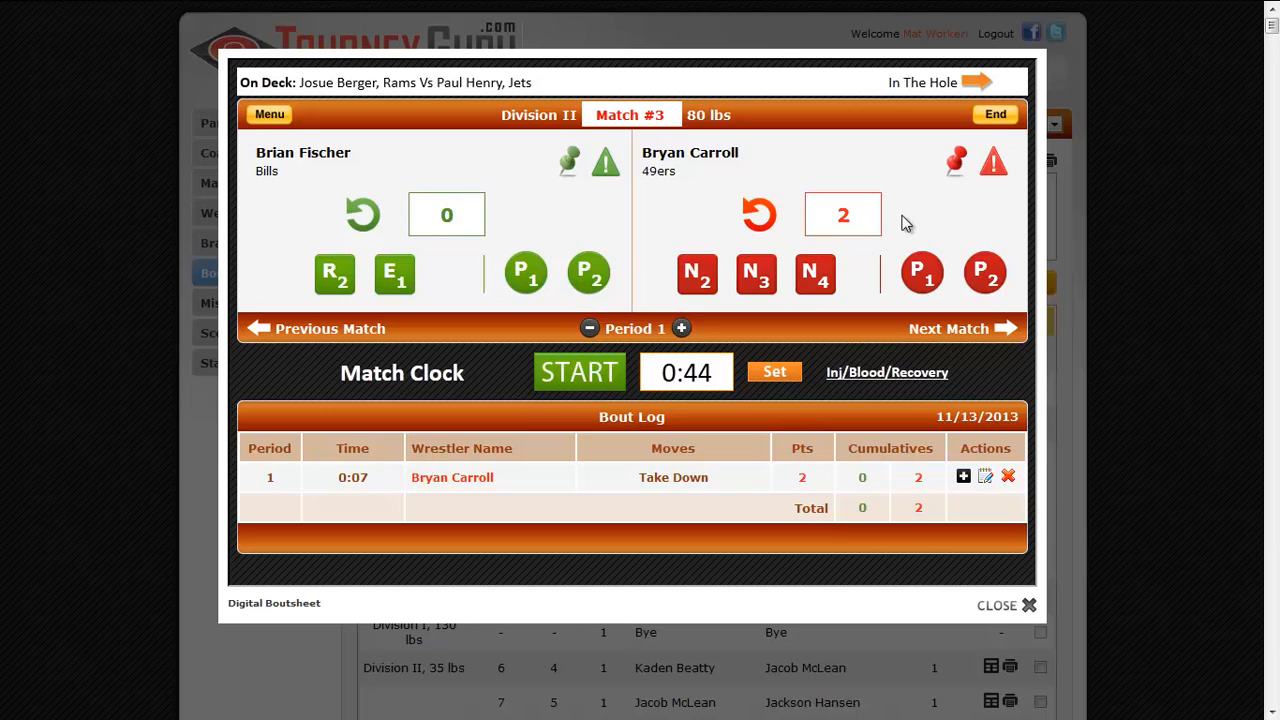
left_click(956, 163)
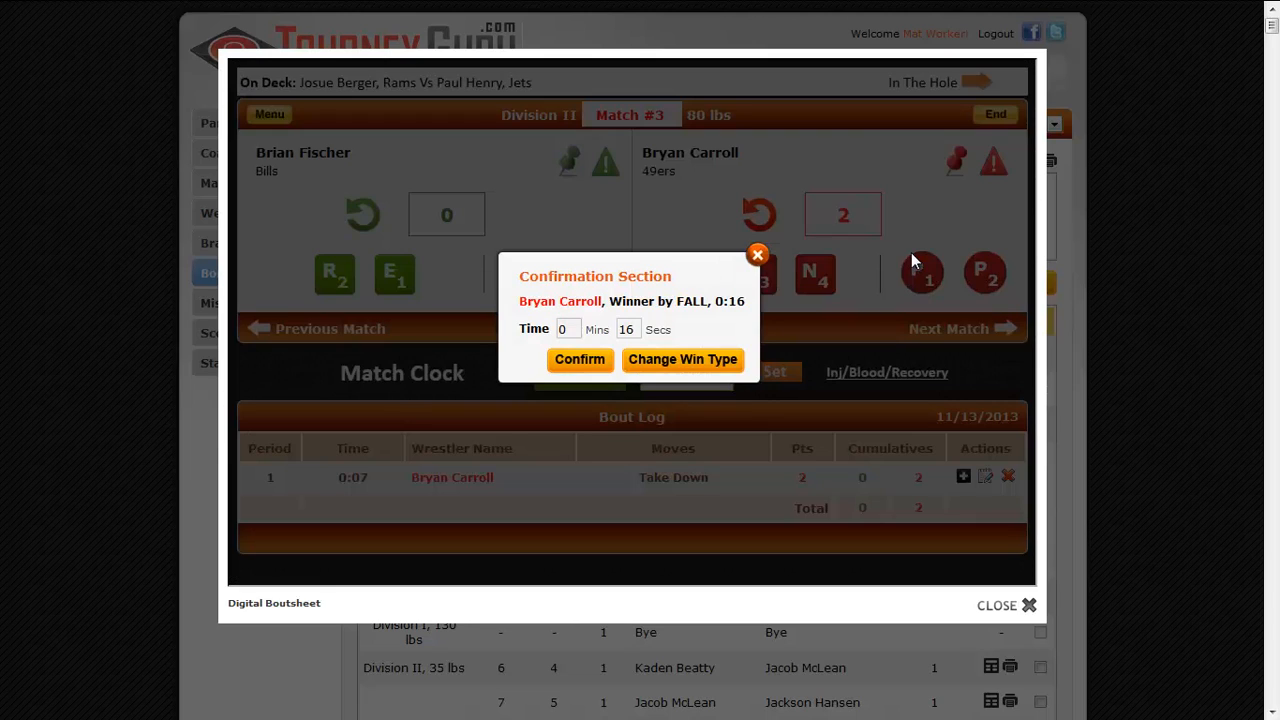
left_click(586, 362)
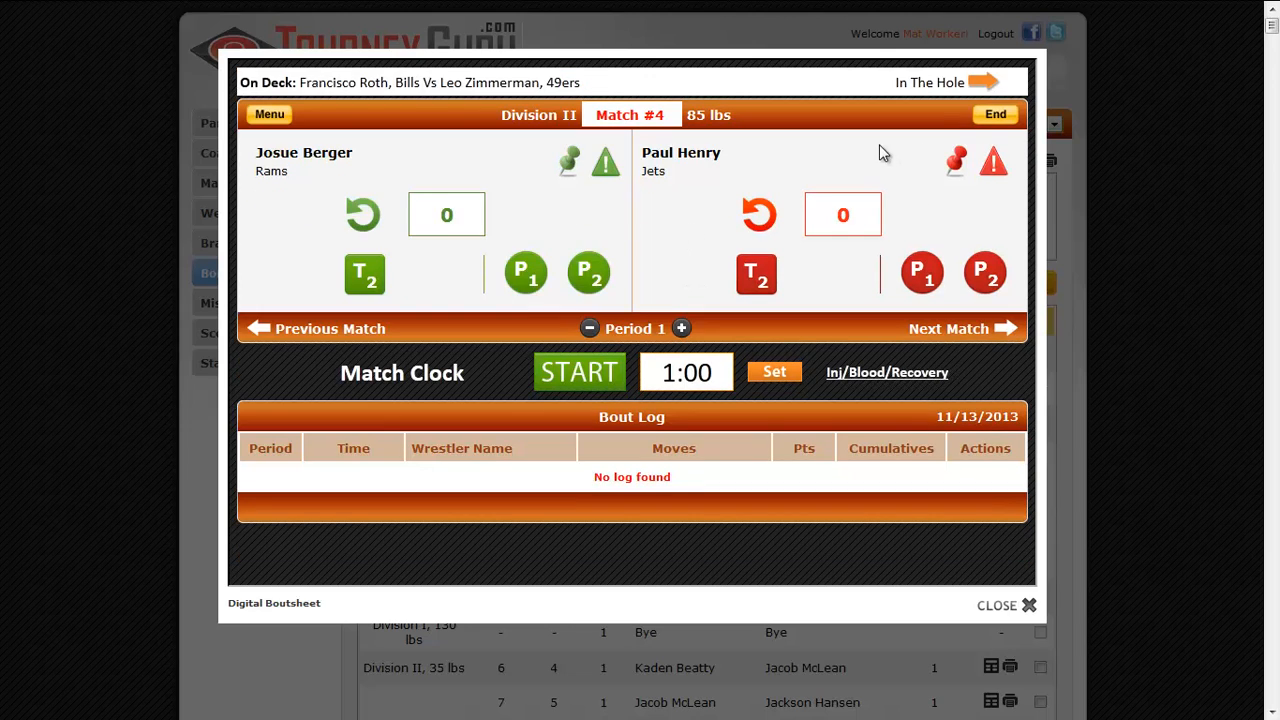
End Match #4 as a Forfeit with the Rams wrestler as winner and confirm the result.
left_click(996, 115)
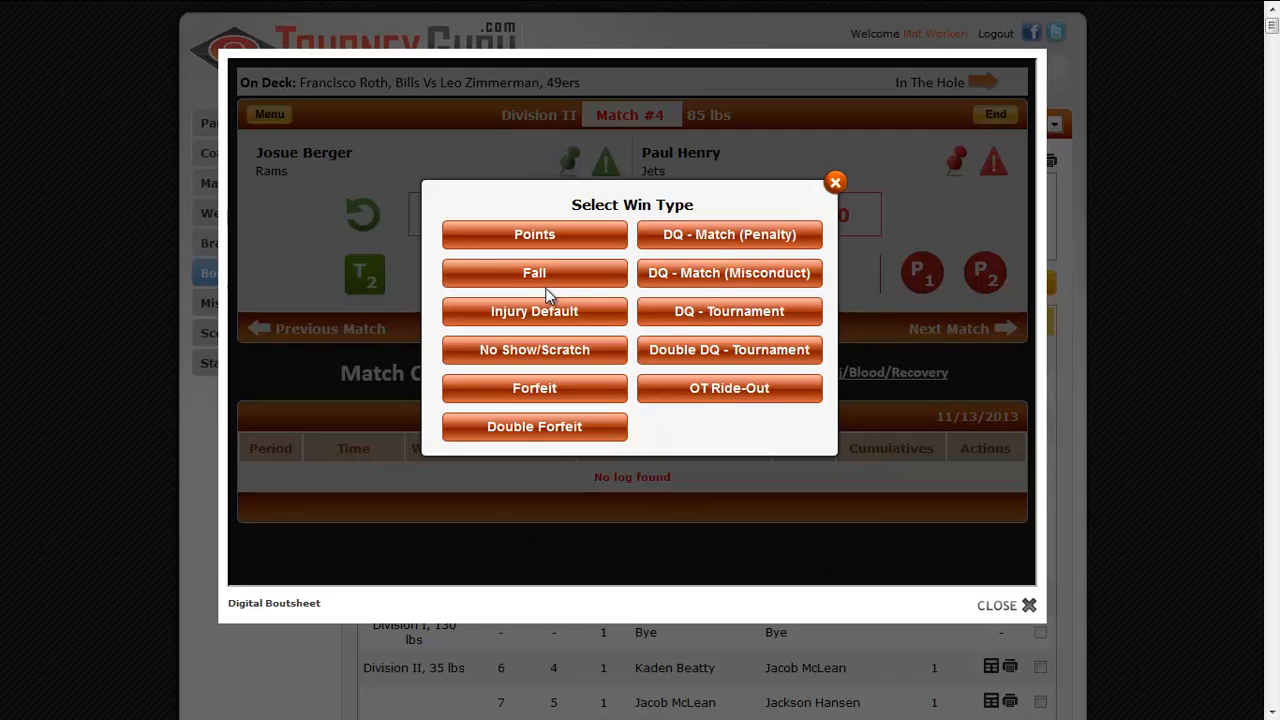
left_click(560, 396)
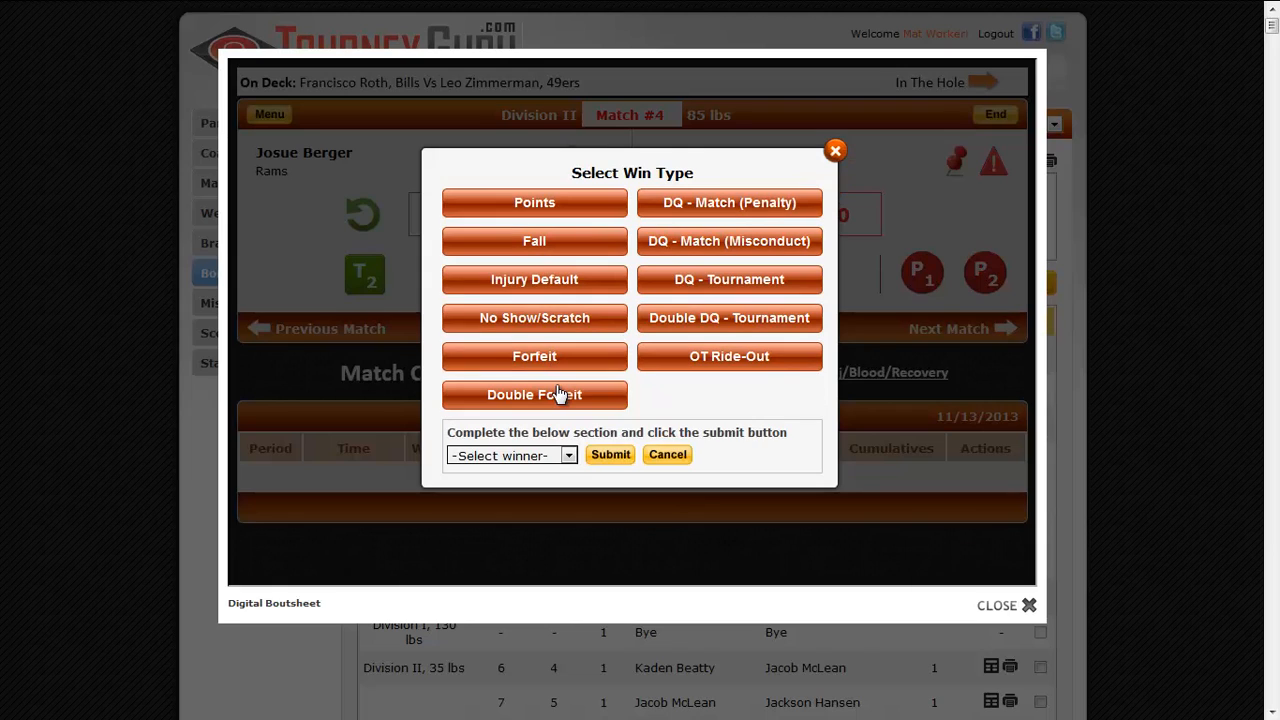
left_click(529, 456)
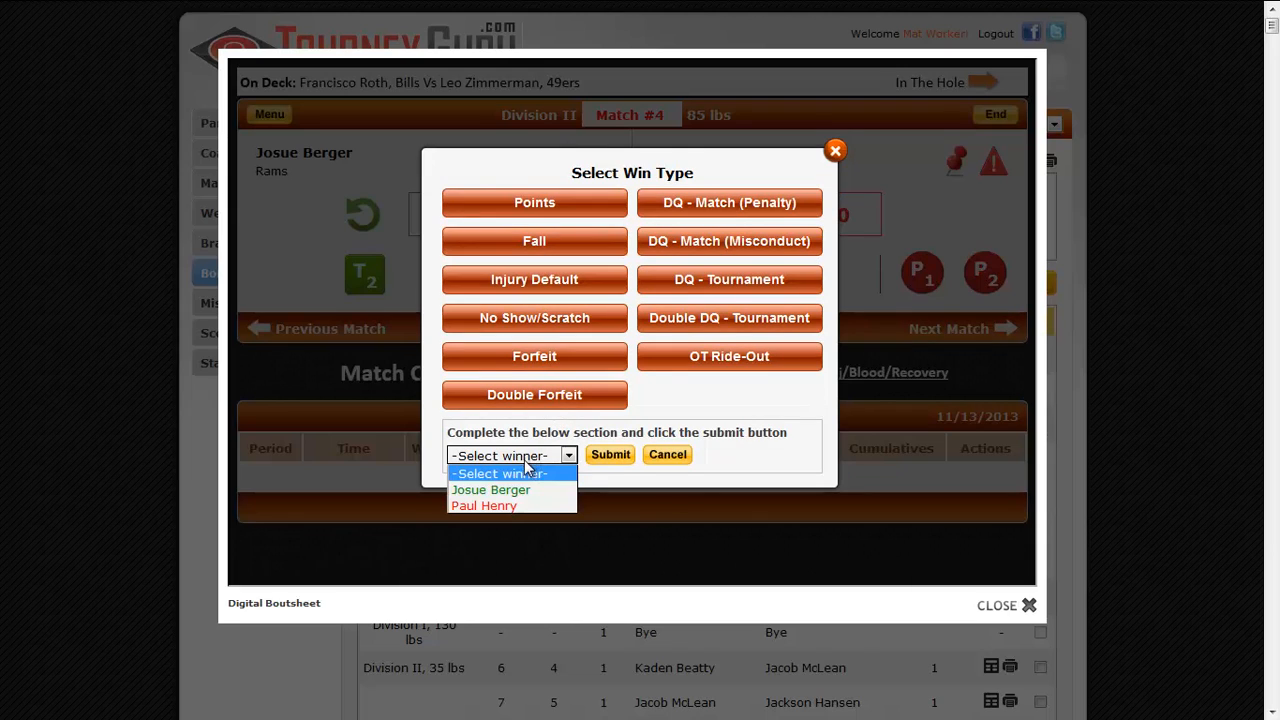
left_click(519, 490)
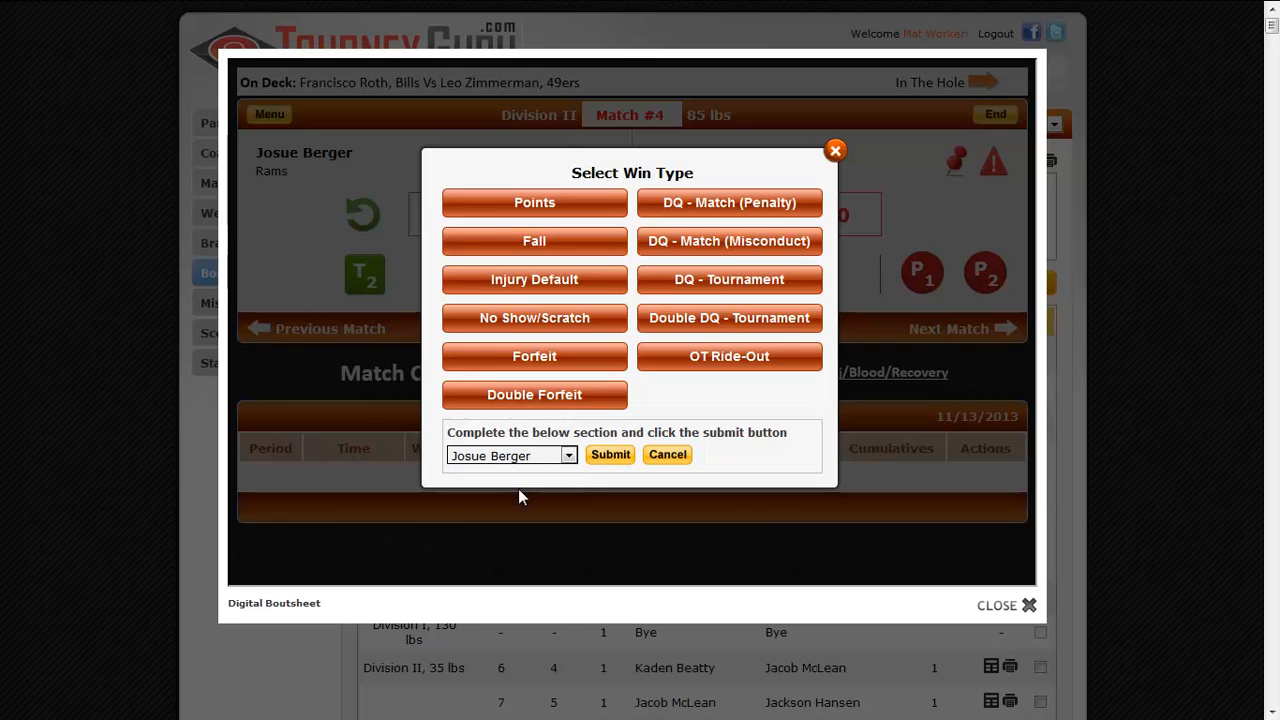
left_click(606, 455)
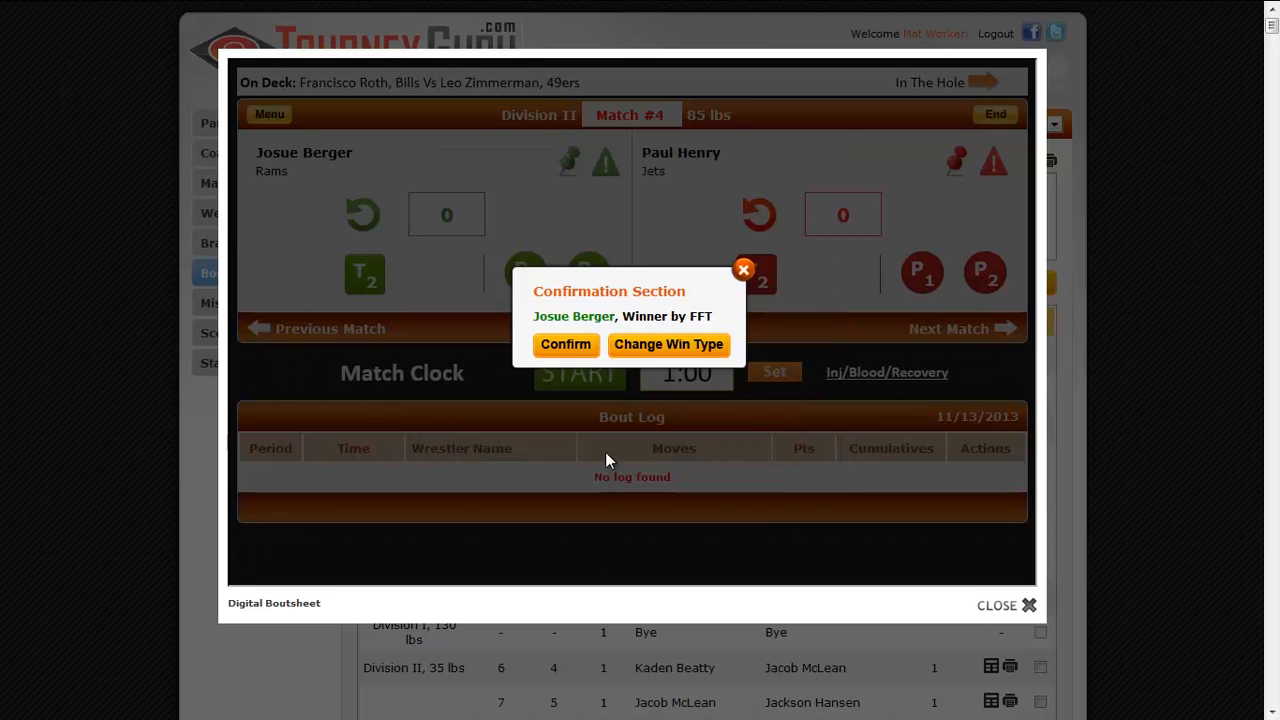
left_click(566, 345)
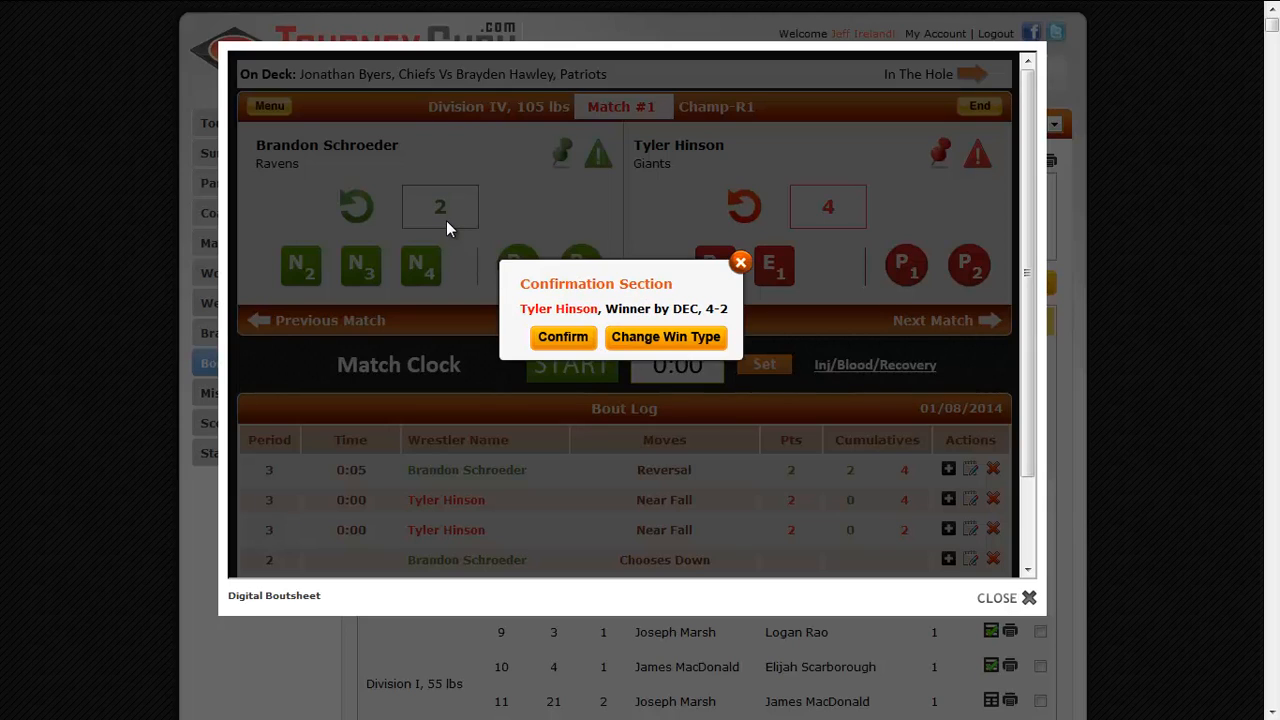
Record a 3-point Near Fall for the Ravens wrestler in Match #1, and end the match by Points with the result confirmed.
left_click(740, 263)
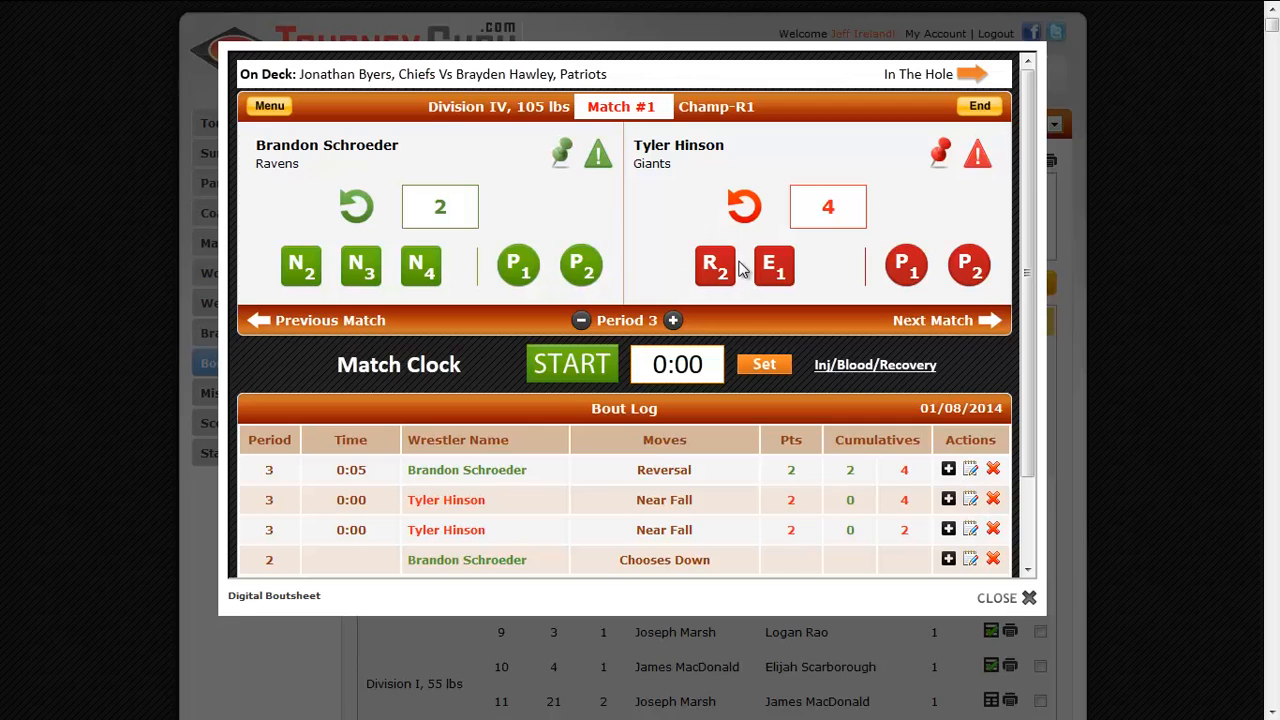
left_click(358, 268)
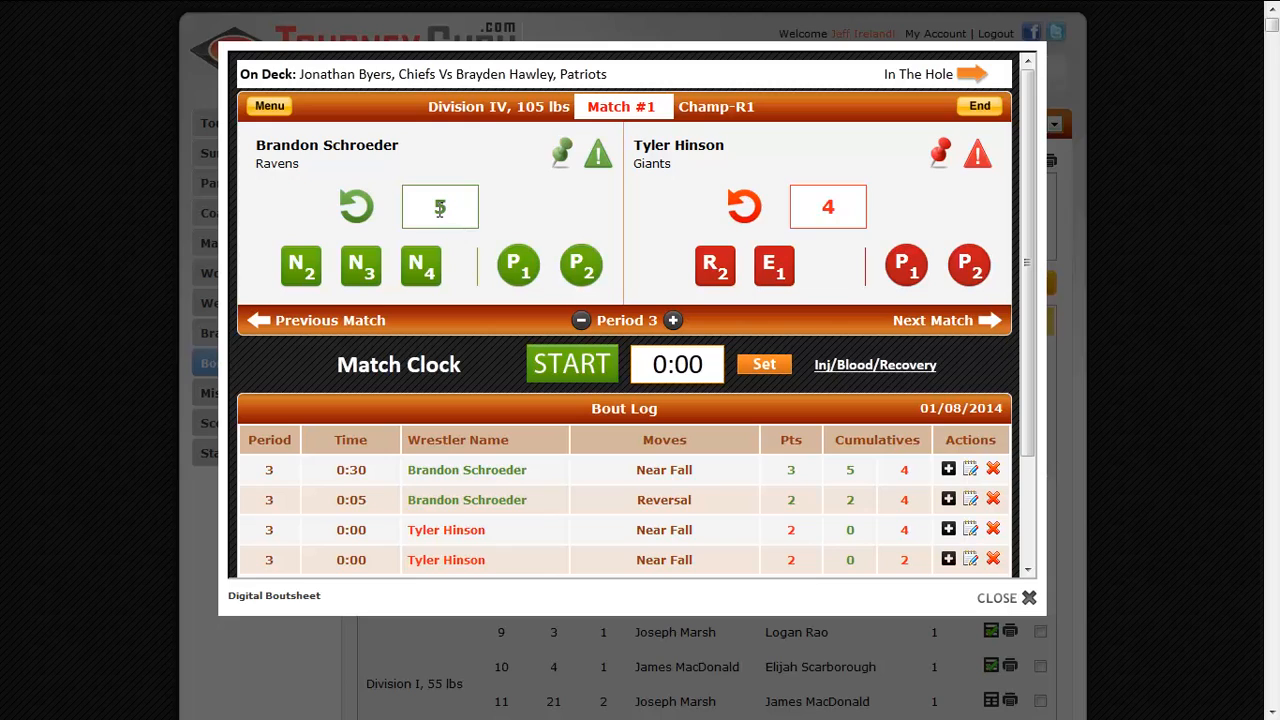
left_click(980, 107)
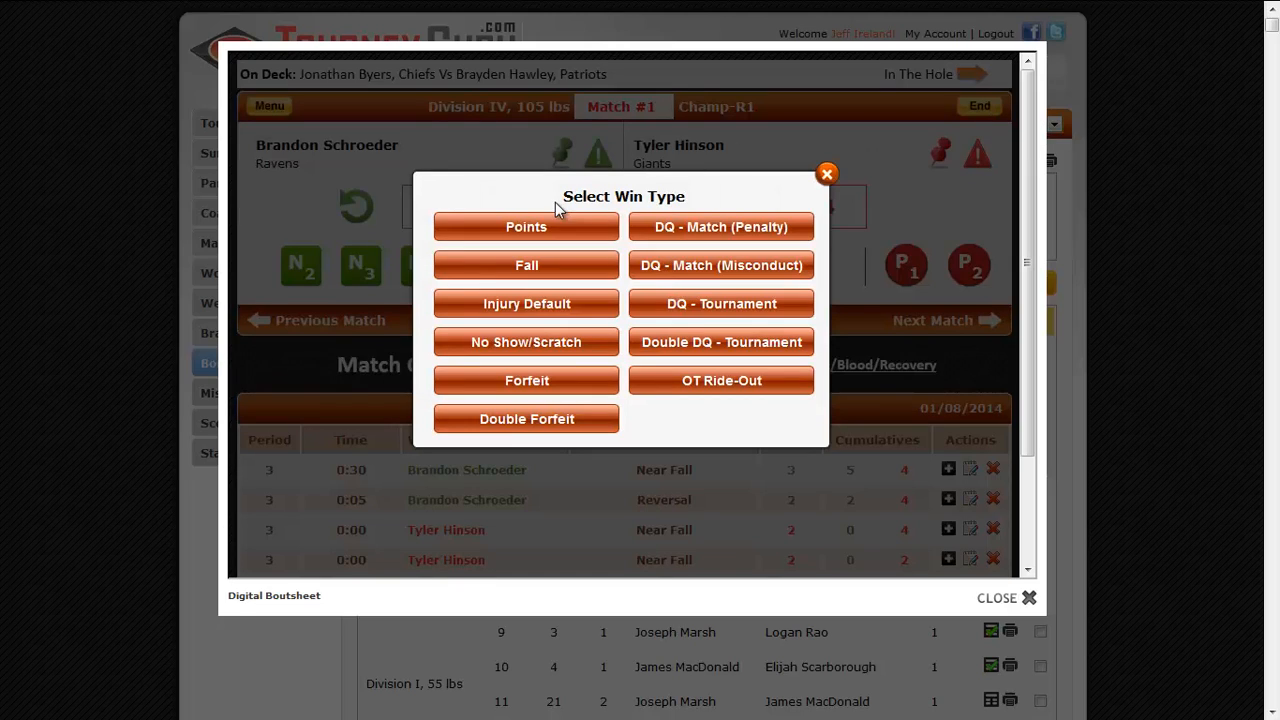
left_click(538, 228)
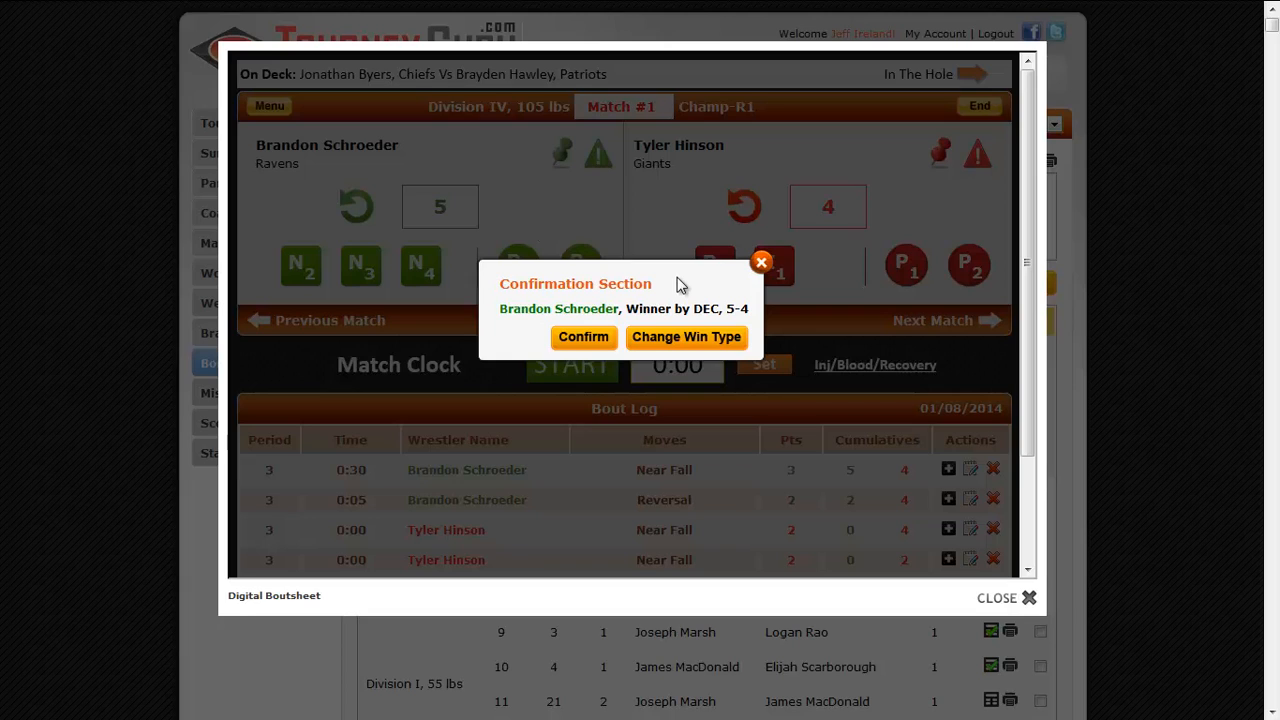
left_click(589, 342)
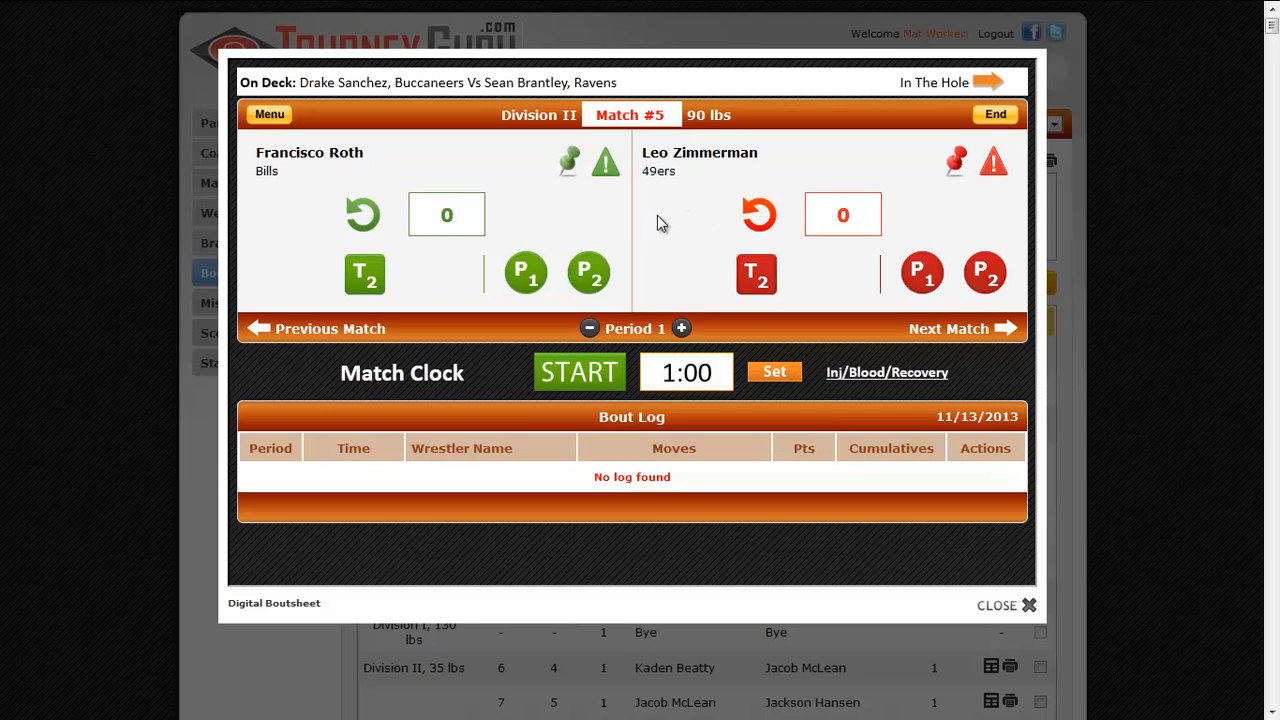
Advance from Match #5 to the next match's boutsheet and go back to the previous match.
left_click(1008, 330)
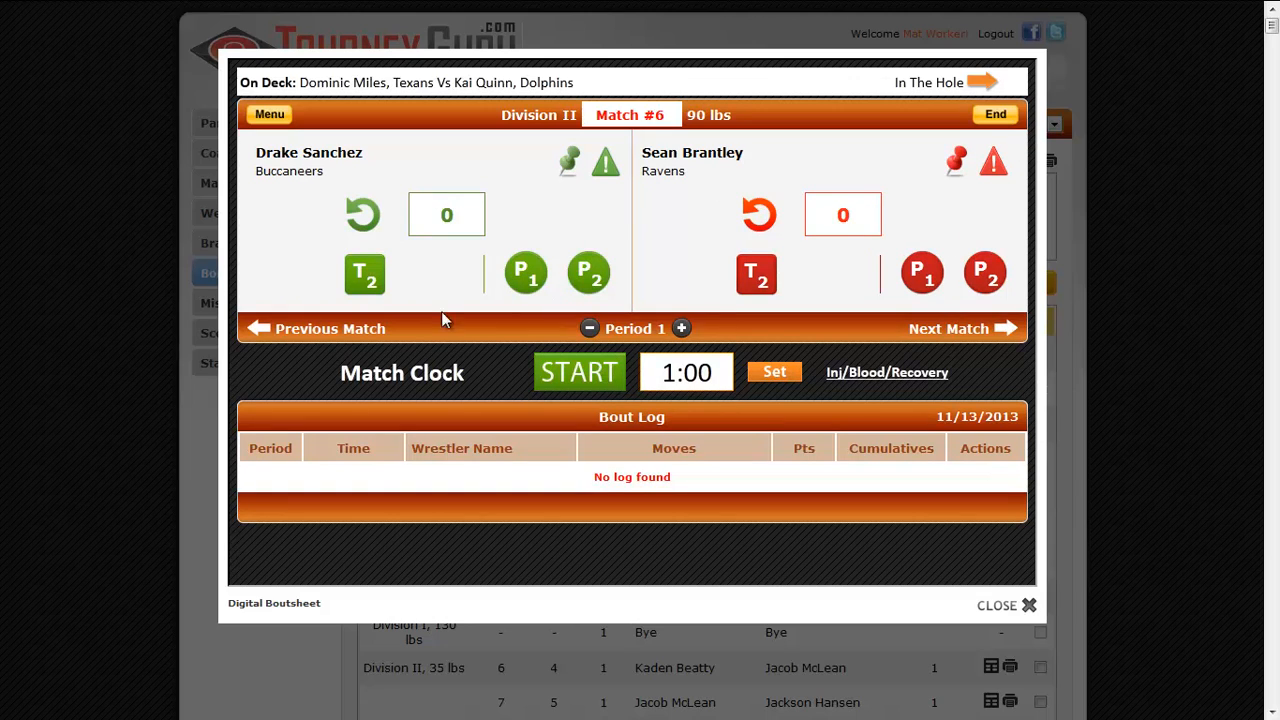
left_click(258, 330)
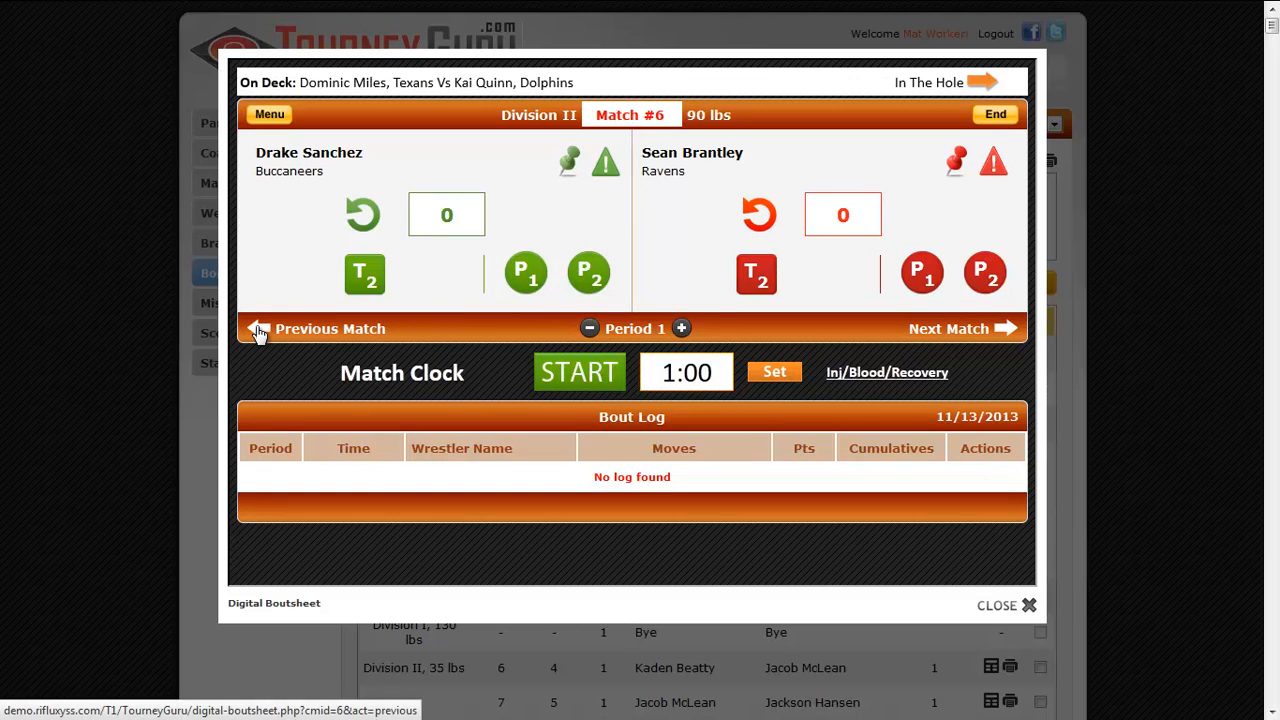